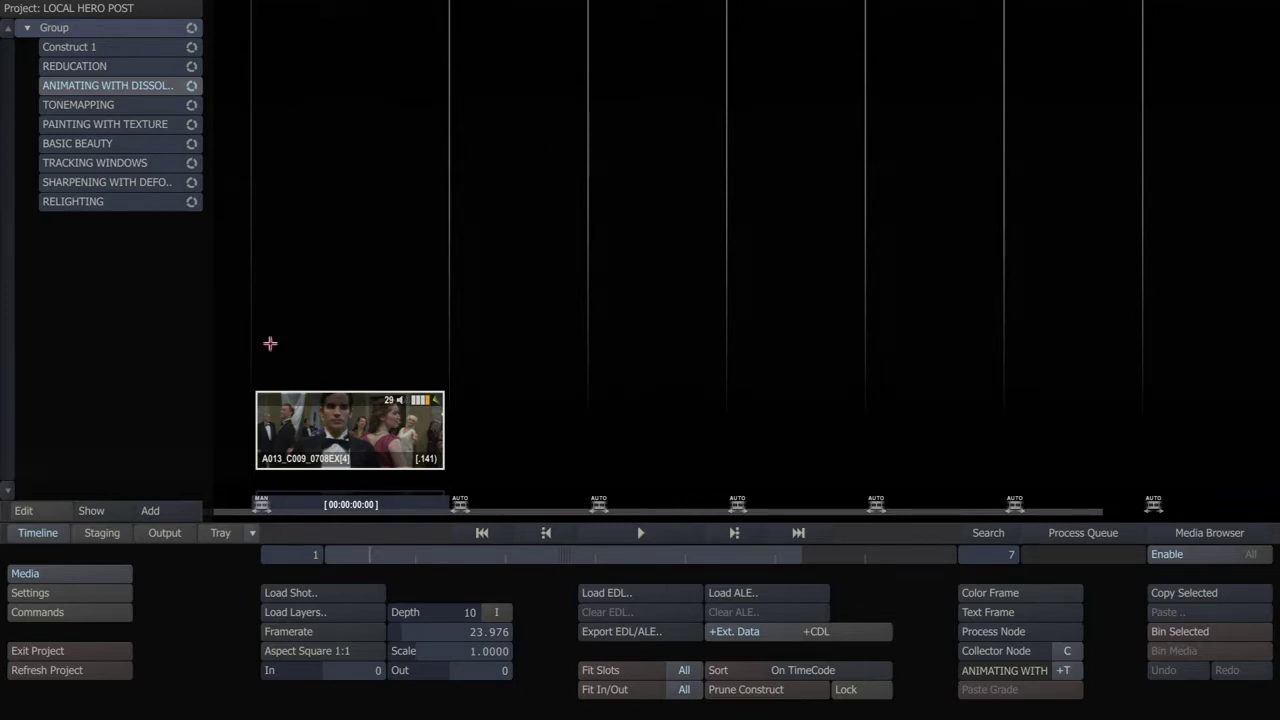
# Play and step through the ungraded ballroom clip to examine how the dancing man moves through the shot.
pyautogui.click(641, 532)
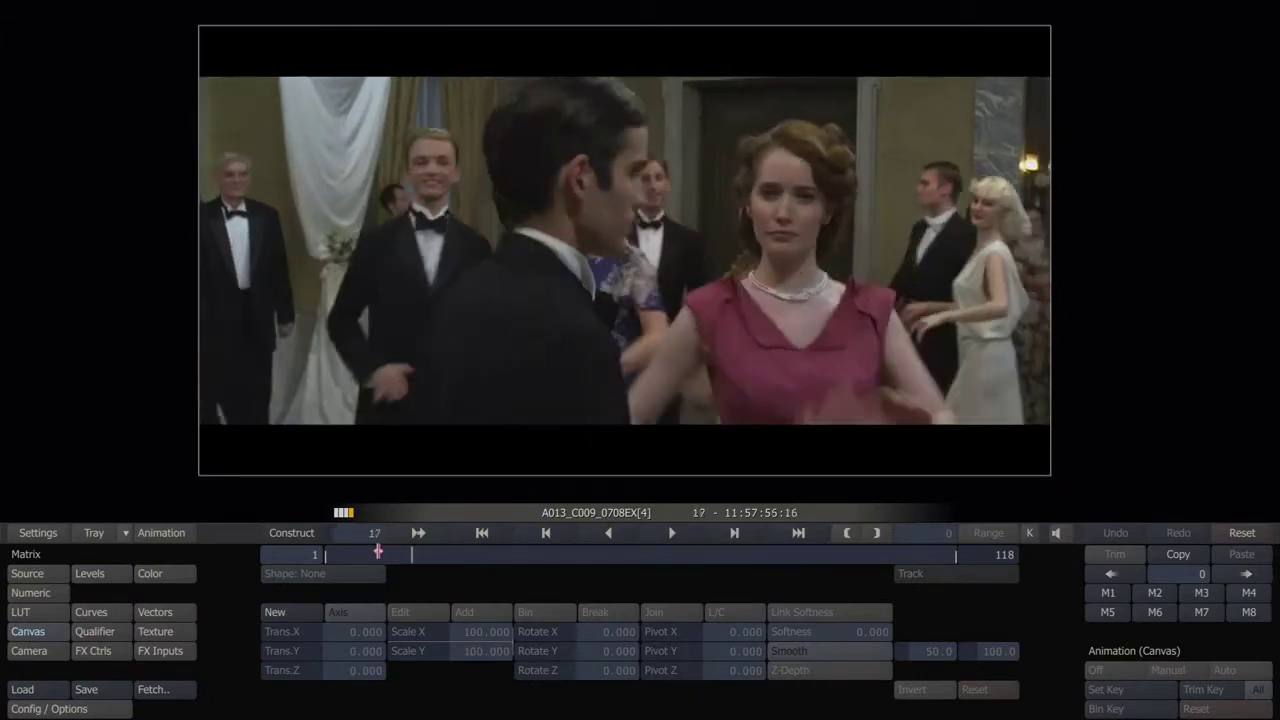
pyautogui.moveTo(581, 558); pyautogui.dragTo(335, 535)
pyautogui.moveTo(822, 6)
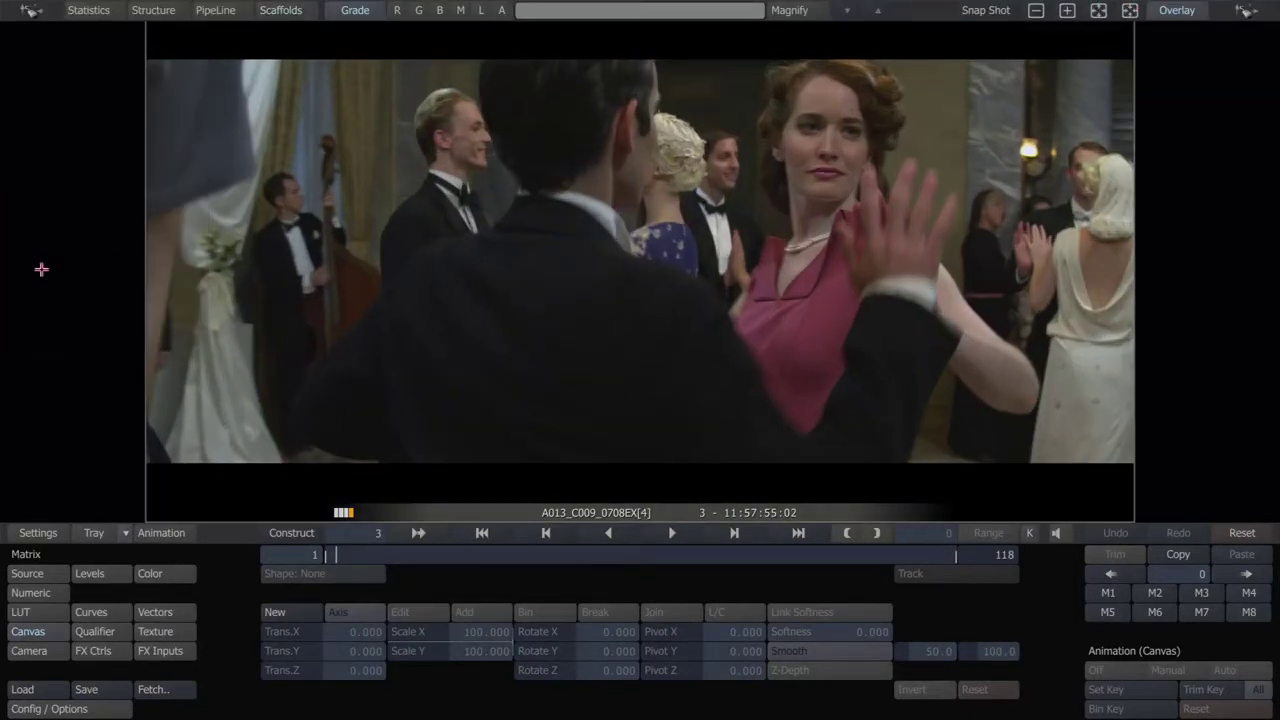
pyautogui.press('space')
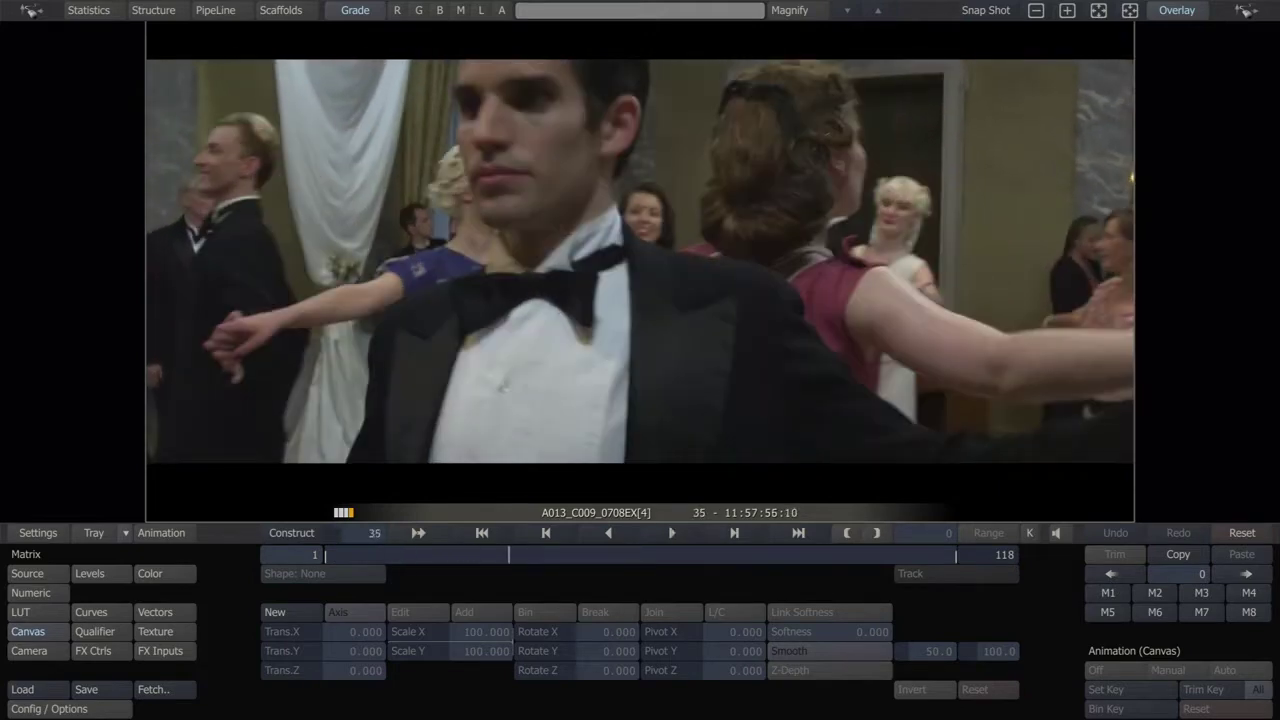
pyautogui.press('Left')
pyautogui.press('Left')
pyautogui.press('Left')
pyautogui.press('Left')
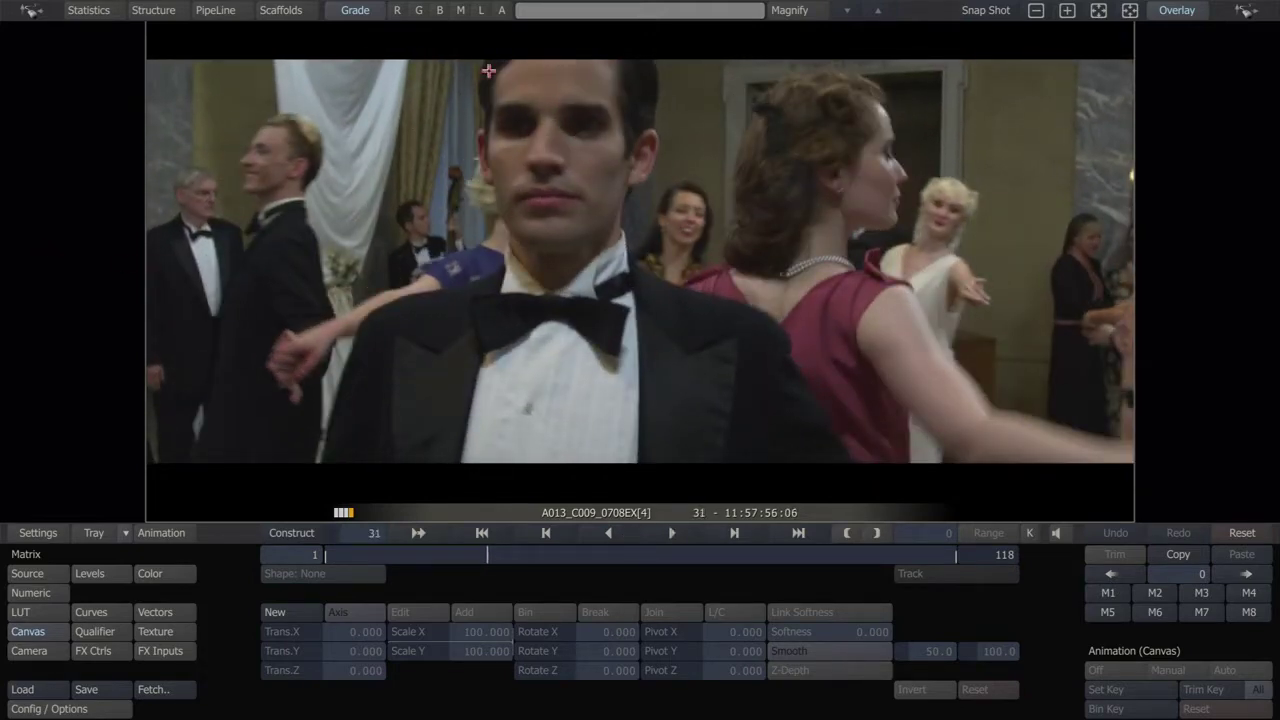
pyautogui.press('space')
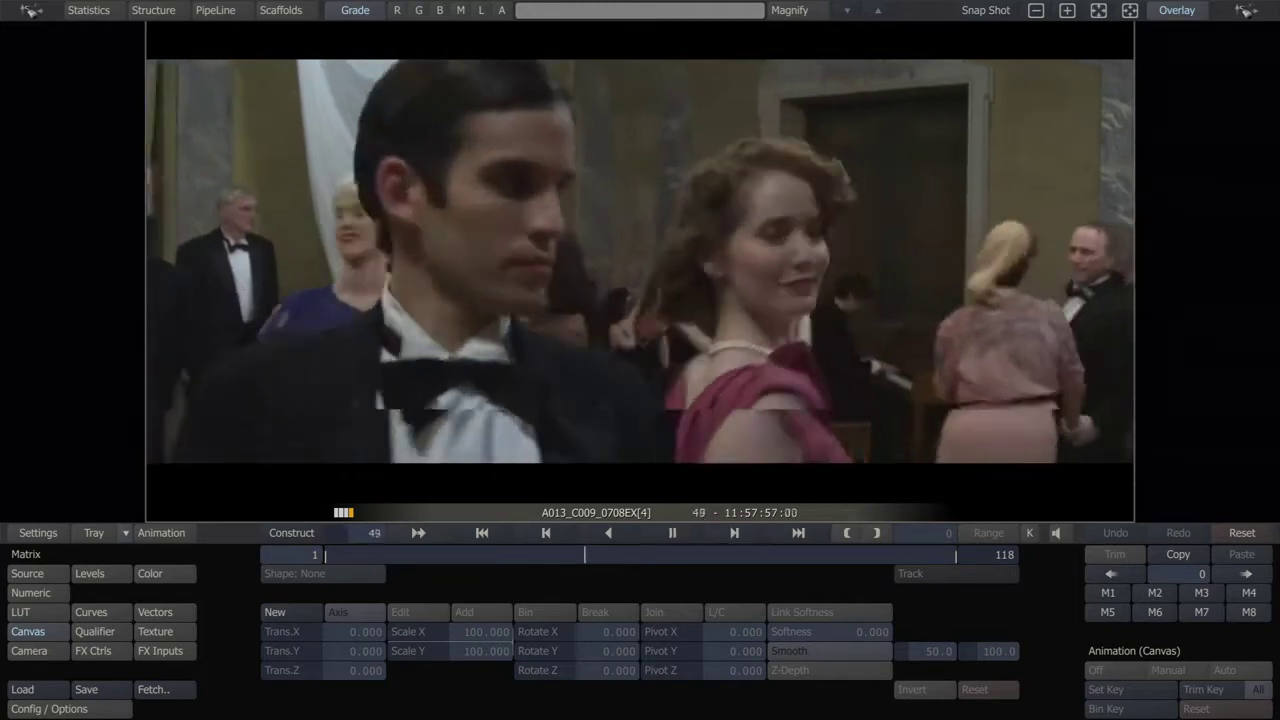
pyautogui.press('space')
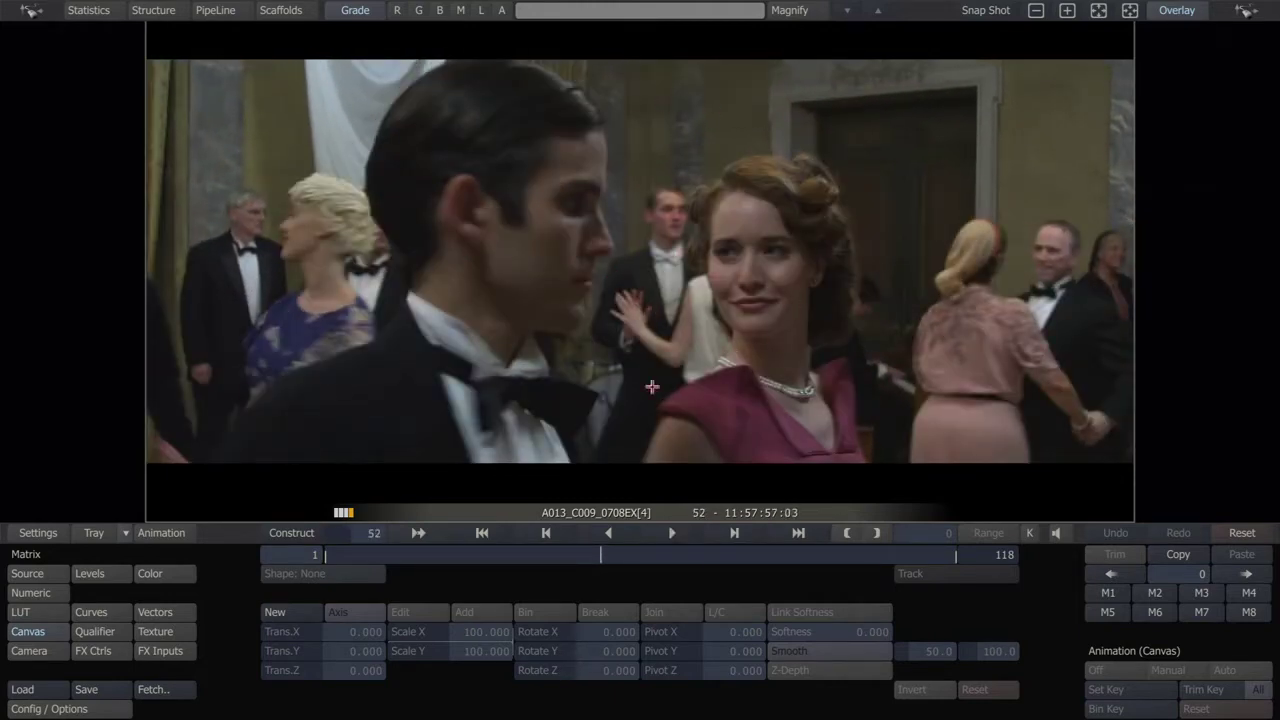
pyautogui.press('space')
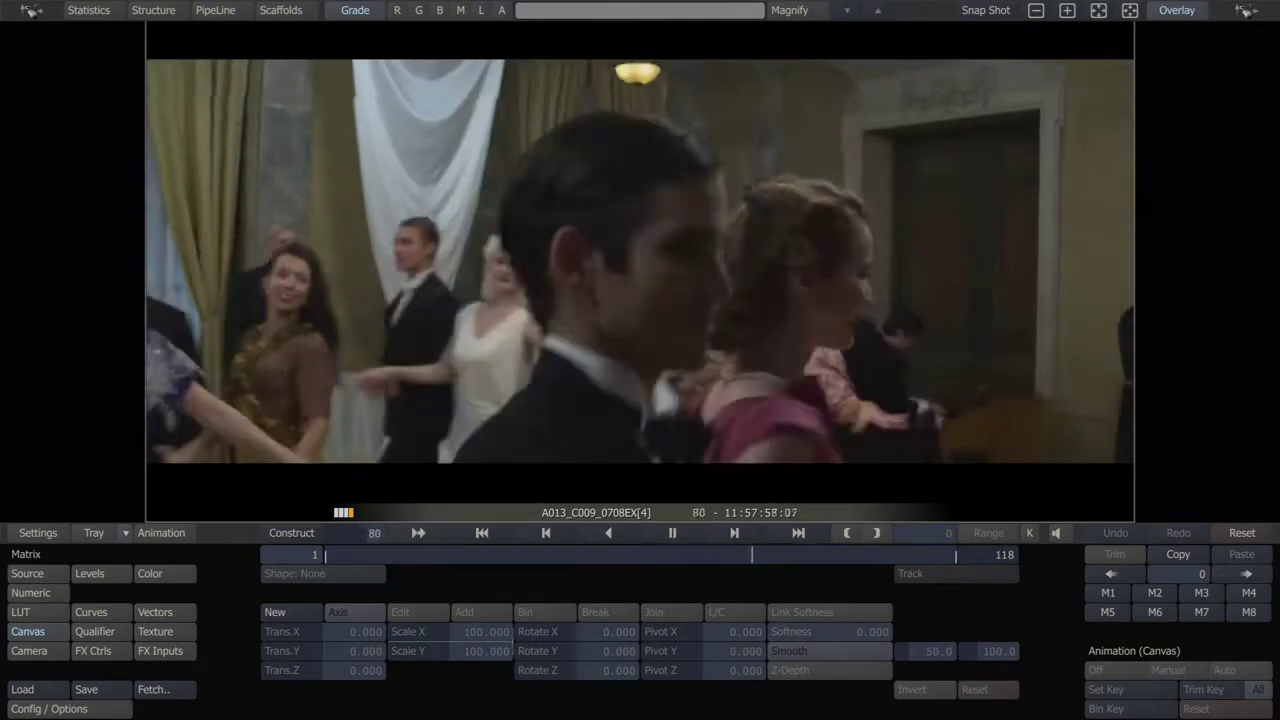
pyautogui.press('space')
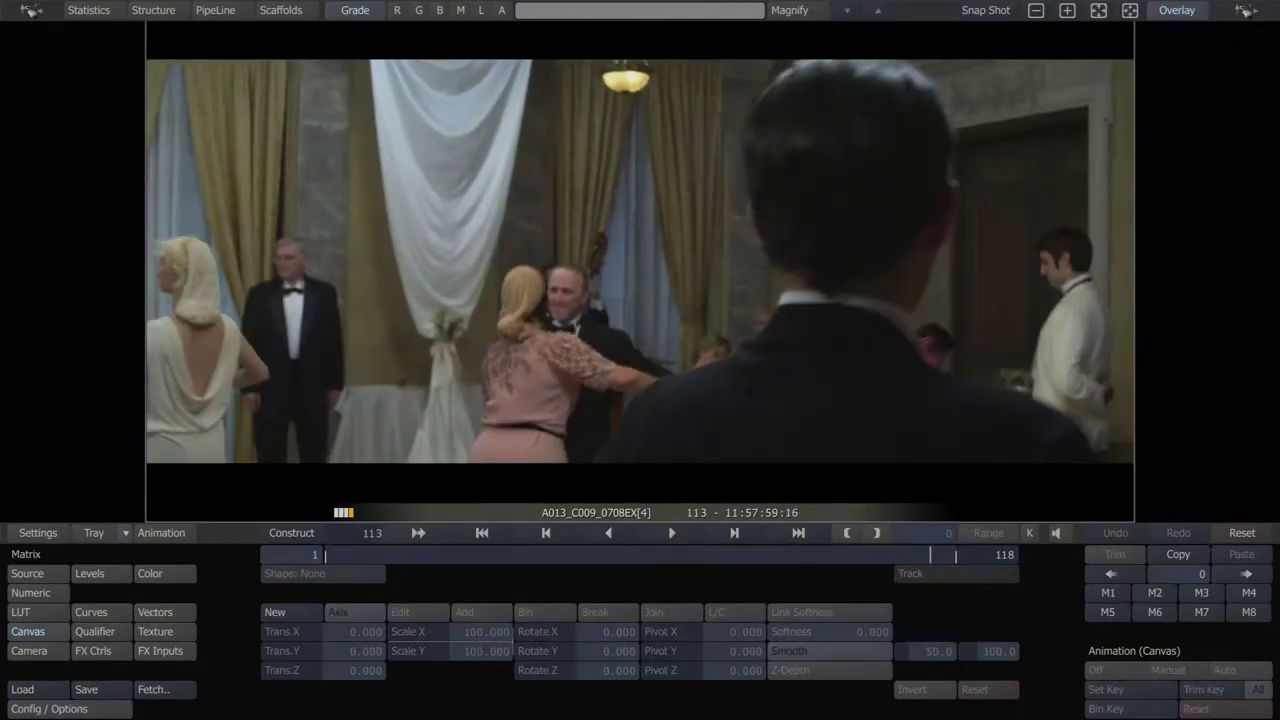
# On frame 32, raise the upper part of the Master curve and move its black point inward for more contrast.
pyautogui.moveTo(496, 553)
pyautogui.mouseDown()
pyautogui.moveTo(451, 560)
pyautogui.moveTo(508, 563)
pyautogui.moveTo(493, 572)
pyautogui.mouseUp()
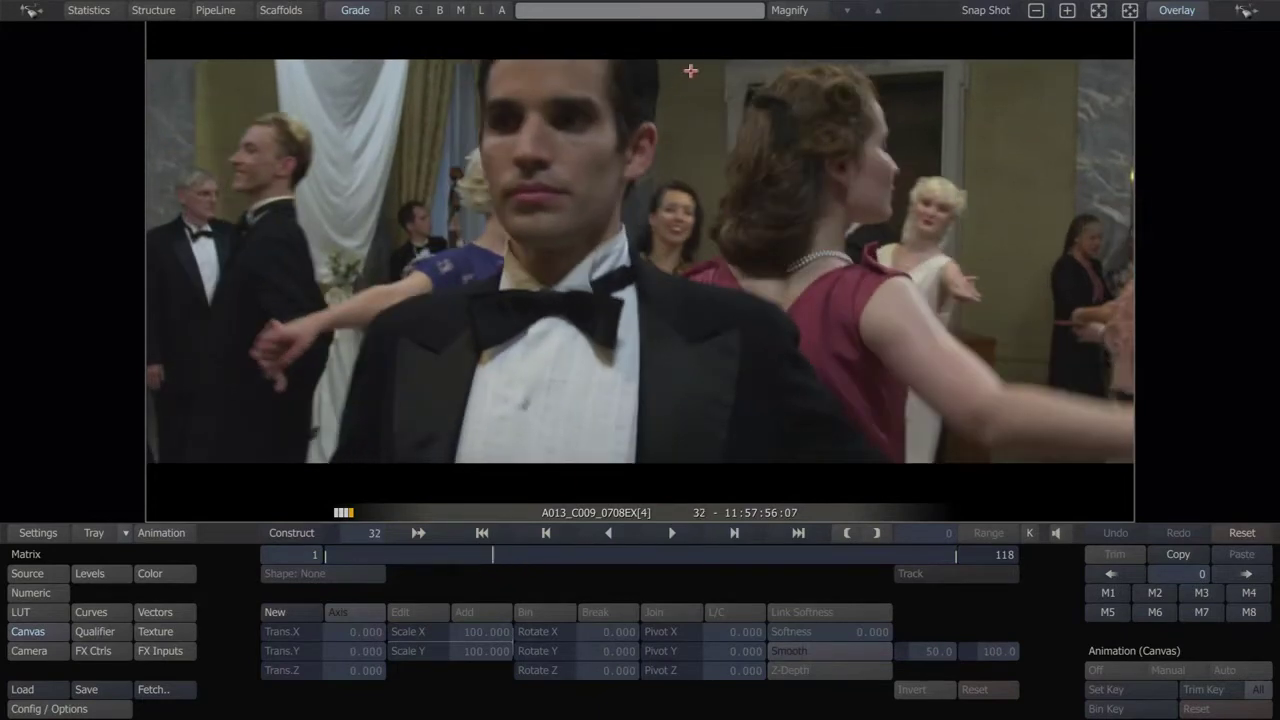
pyautogui.scroll(-2, 627, 117)
pyautogui.moveTo(609, 195); pyautogui.dragTo(551, 243)
pyautogui.moveTo(12, 128)
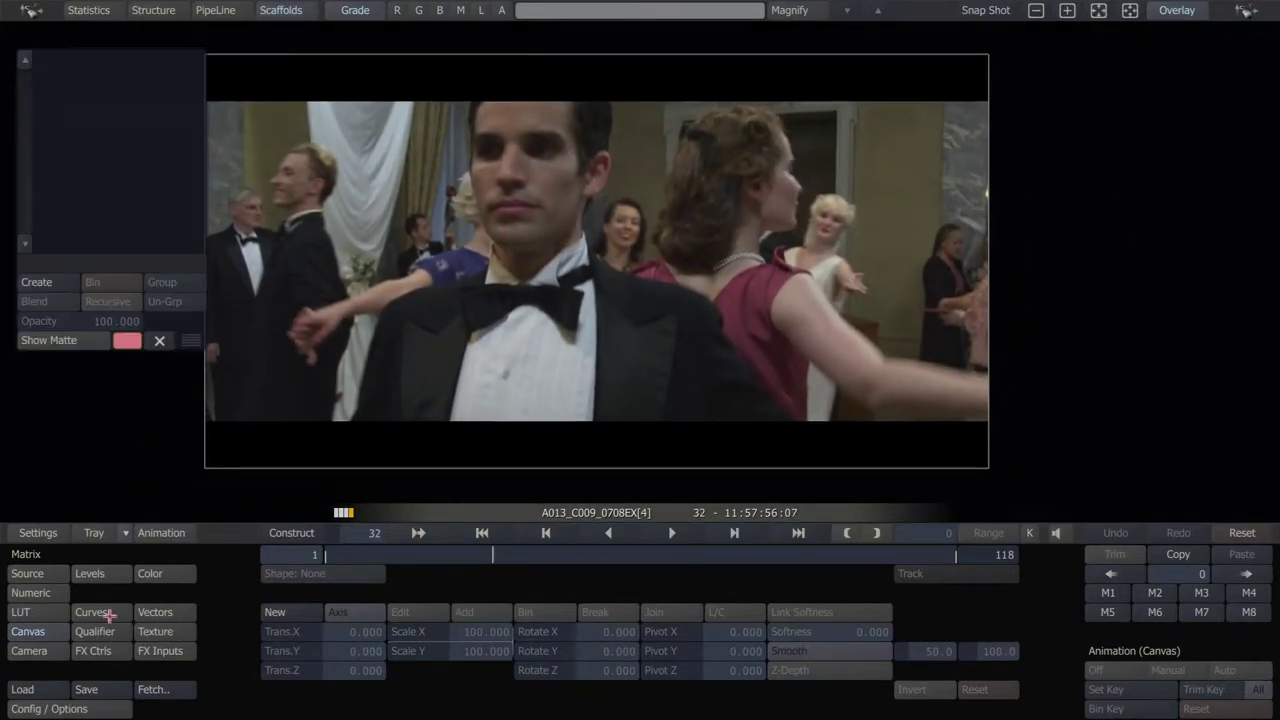
pyautogui.click(92, 612)
pyautogui.moveTo(702, 617); pyautogui.dragTo(737, 579)
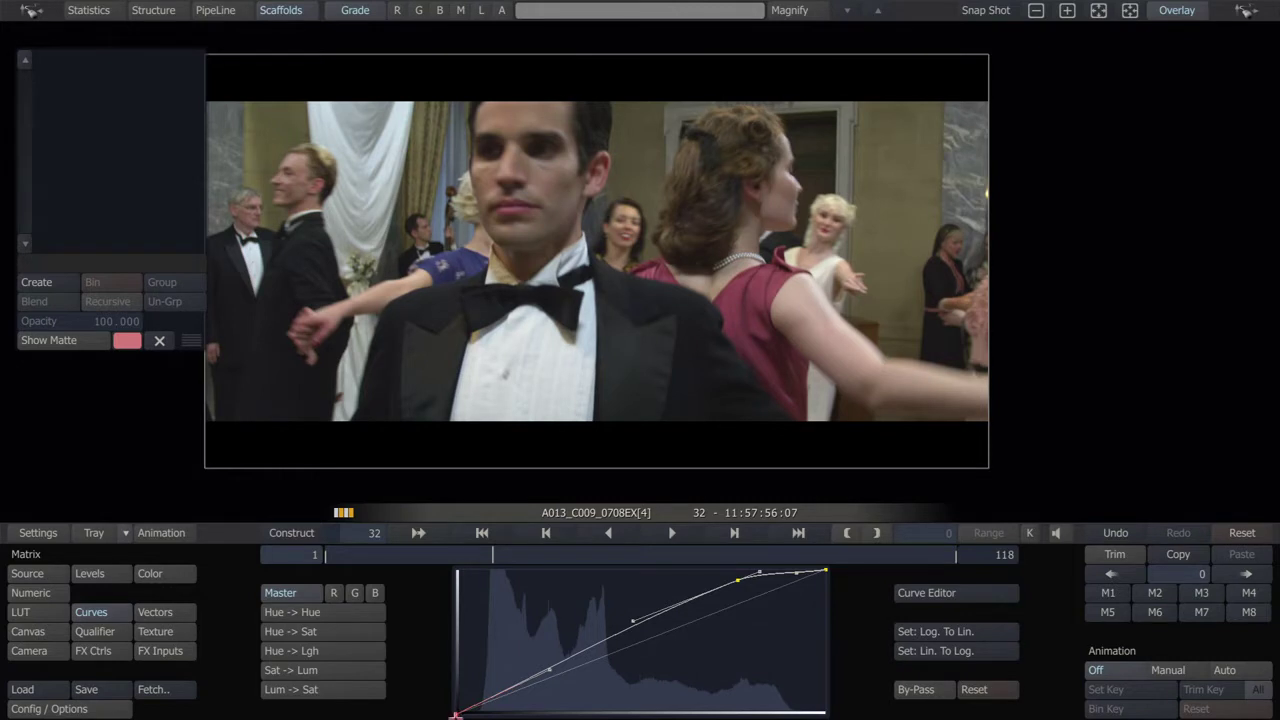
pyautogui.moveTo(455, 716); pyautogui.dragTo(478, 714)
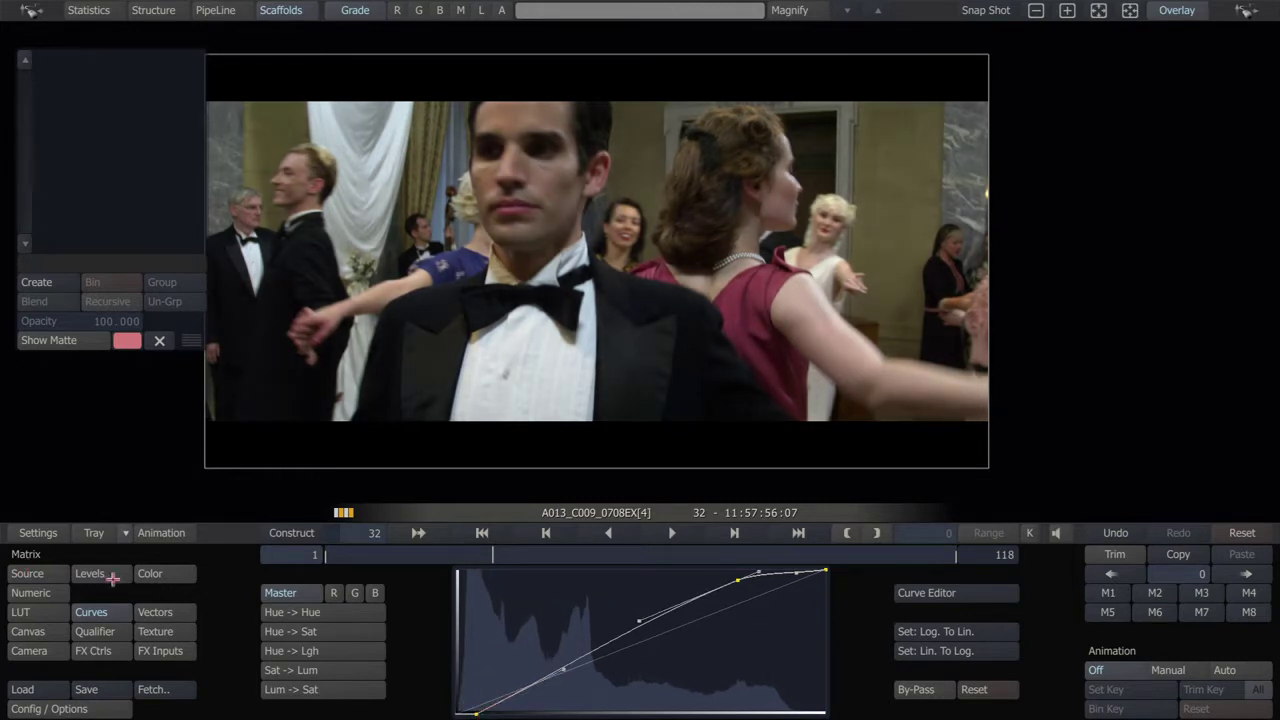
# Refine the primary colour balance with the colour wheels, offsetting Gain, nudging Lift slightly and rotating the Color-A ring.
pyautogui.click(164, 575)
pyautogui.press('d')
pyautogui.press('d')
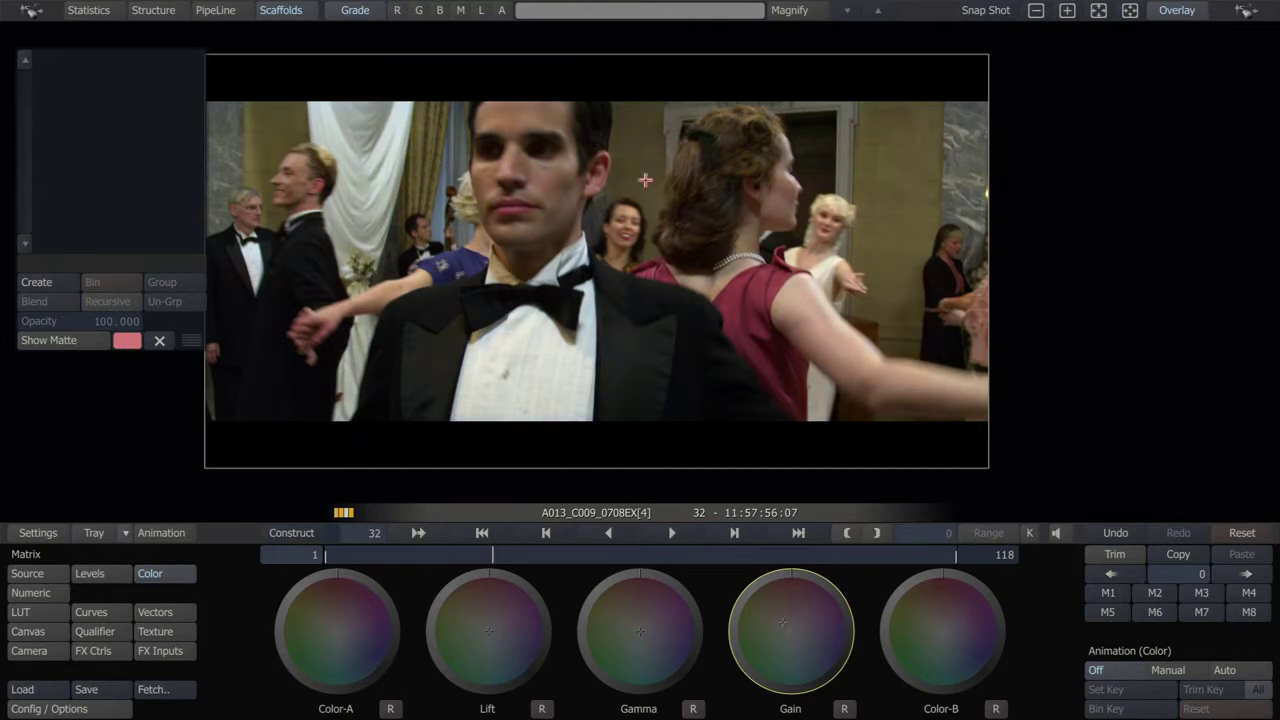
pyautogui.press('a')
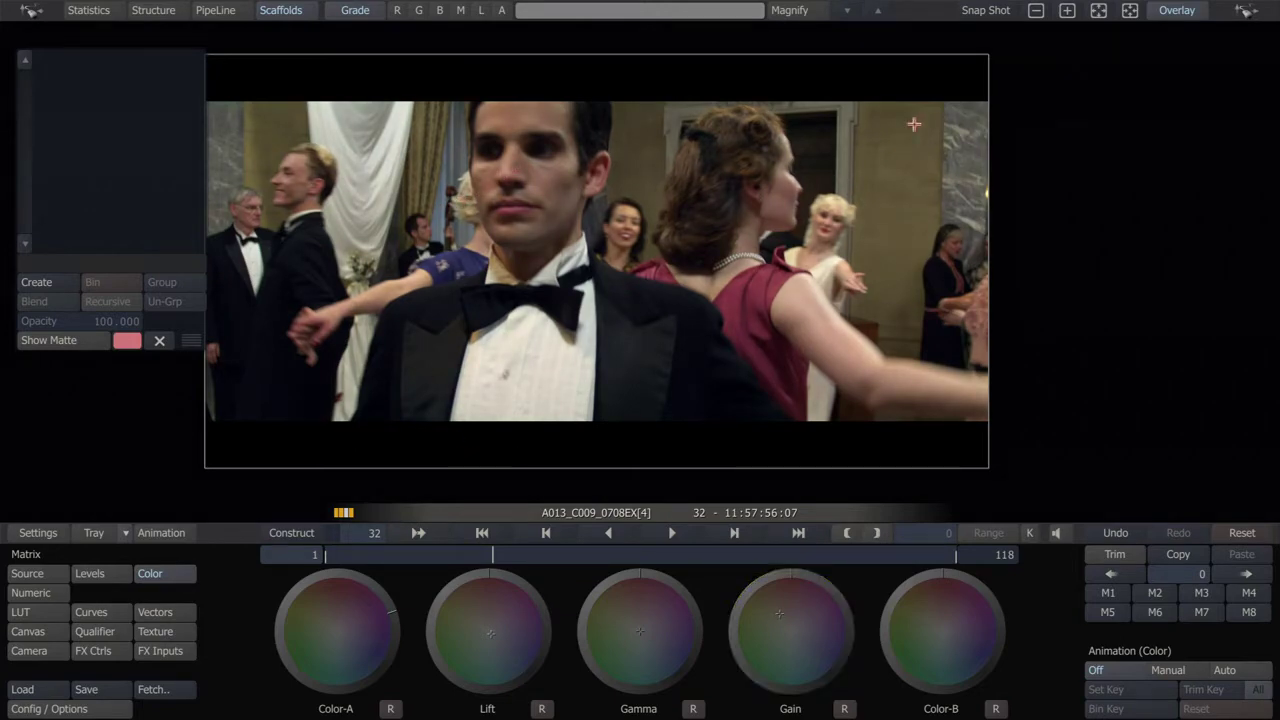
# Enlarge the image to fit the viewer and play the clip to review the primary grade.
pyautogui.click(1147, 11)
pyautogui.press('space')
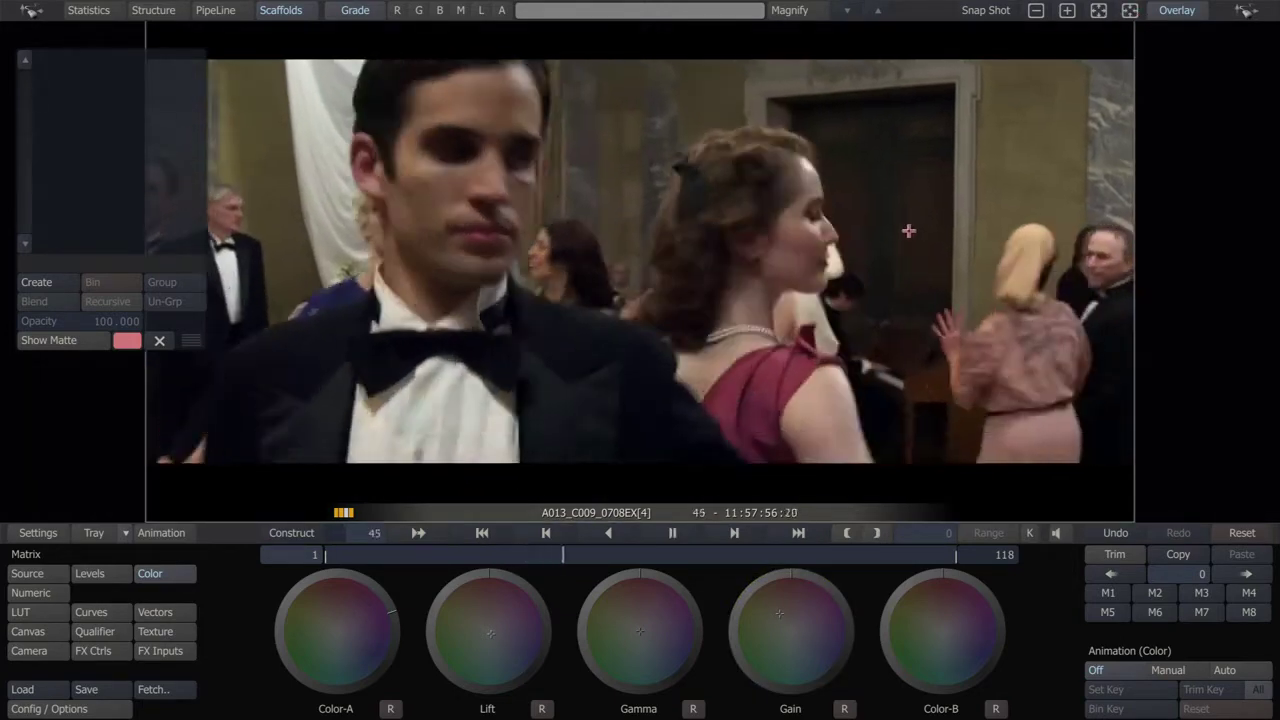
pyautogui.press('space')
pyautogui.press('space')
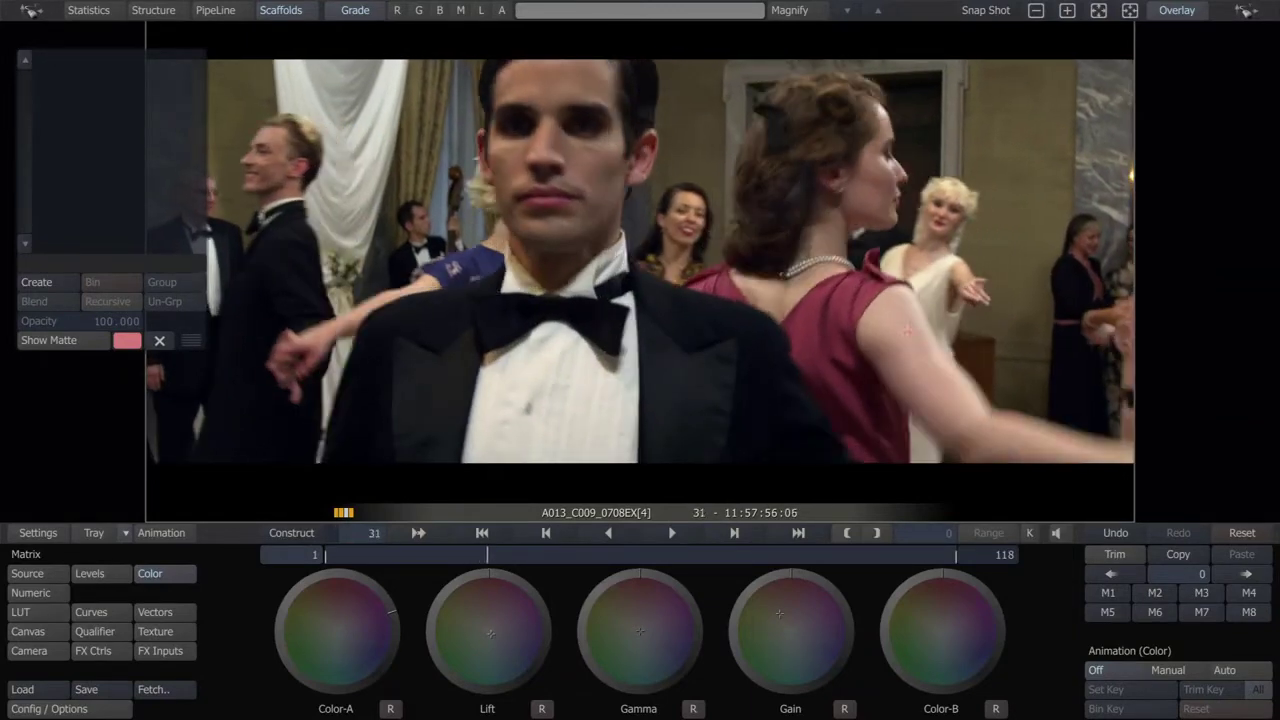
# Draw a closed six-point free-form shape over the man's face and shirt front on frame 33.
pyautogui.moveTo(804, 263); pyautogui.dragTo(684, 263)
pyautogui.click(28, 630)
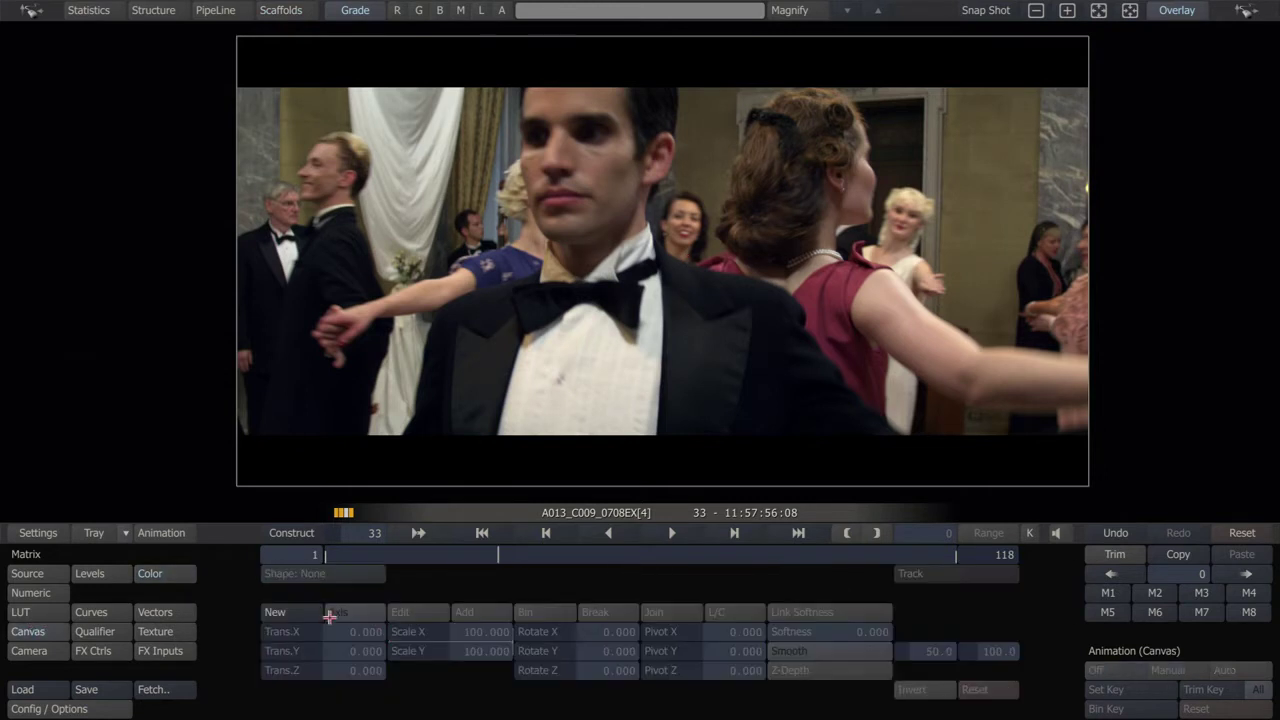
pyautogui.click(316, 614)
pyautogui.click(446, 460)
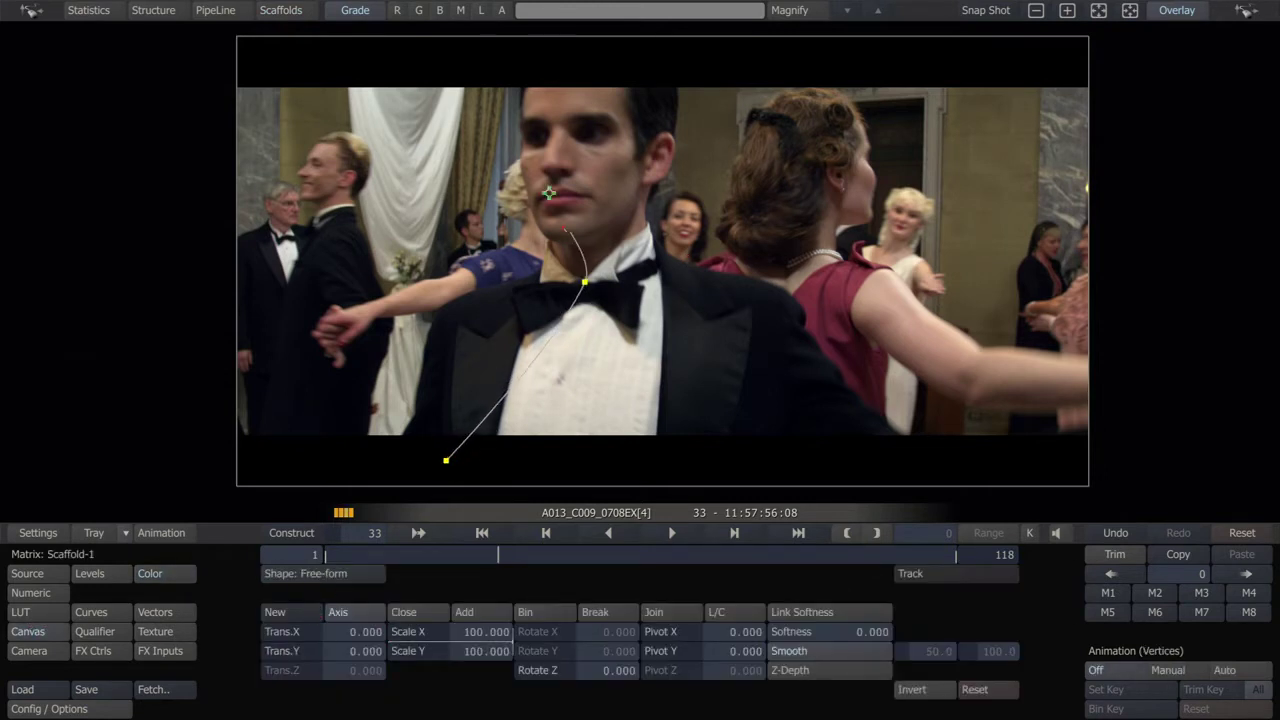
pyautogui.click(584, 282)
pyautogui.click(533, 140)
pyautogui.click(588, 103)
pyautogui.click(631, 311)
pyautogui.click(664, 455)
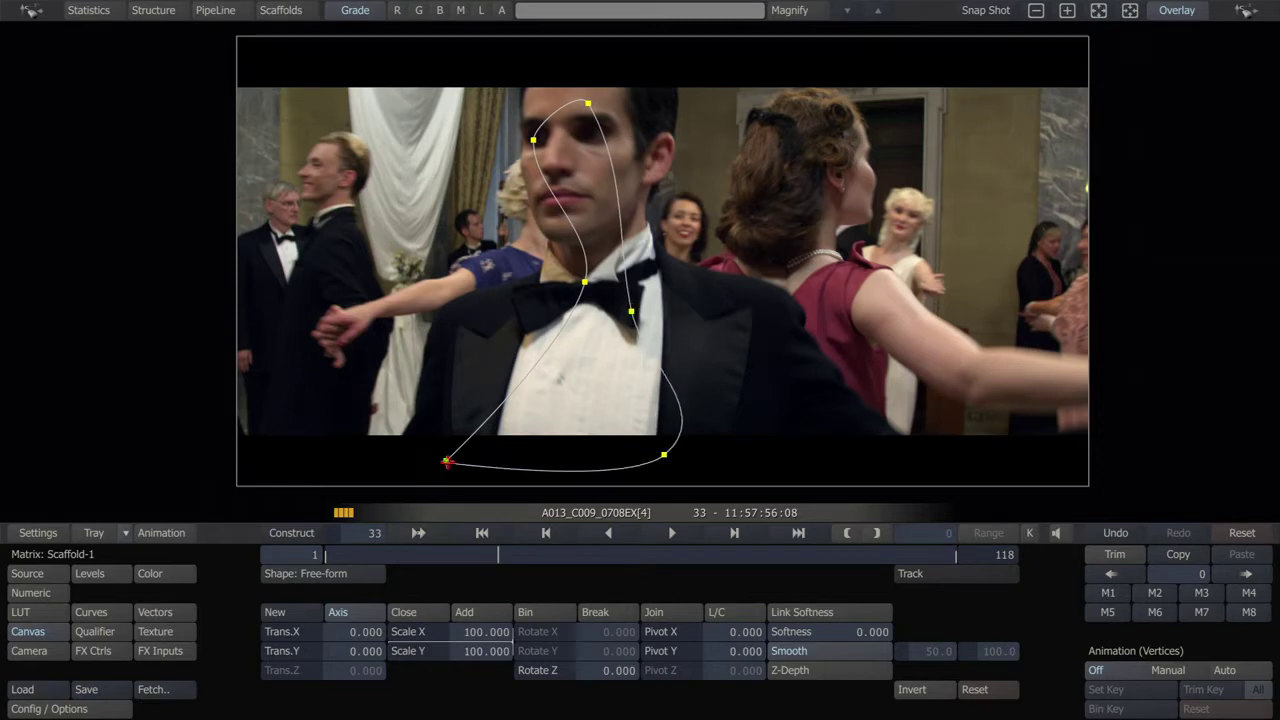
pyautogui.click(446, 460)
# Move the free-form shape to Trans.X 37.475 and Trans.Y 83.849, and set its softness to 154.323.
pyautogui.moveTo(556, 419)
pyautogui.mouseDown()
pyautogui.moveTo(546, 412)
pyautogui.moveTo(567, 405)
pyautogui.mouseUp()
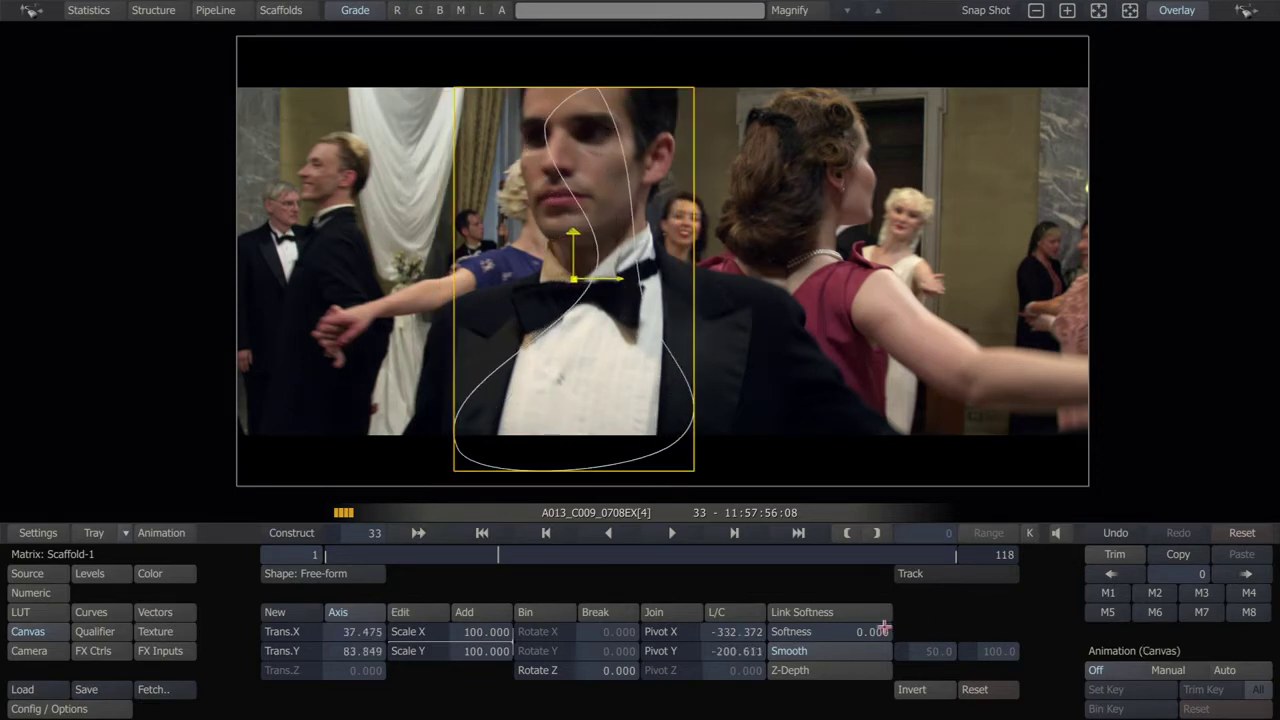
pyautogui.moveTo(882, 628); pyautogui.dragTo(845, 607)
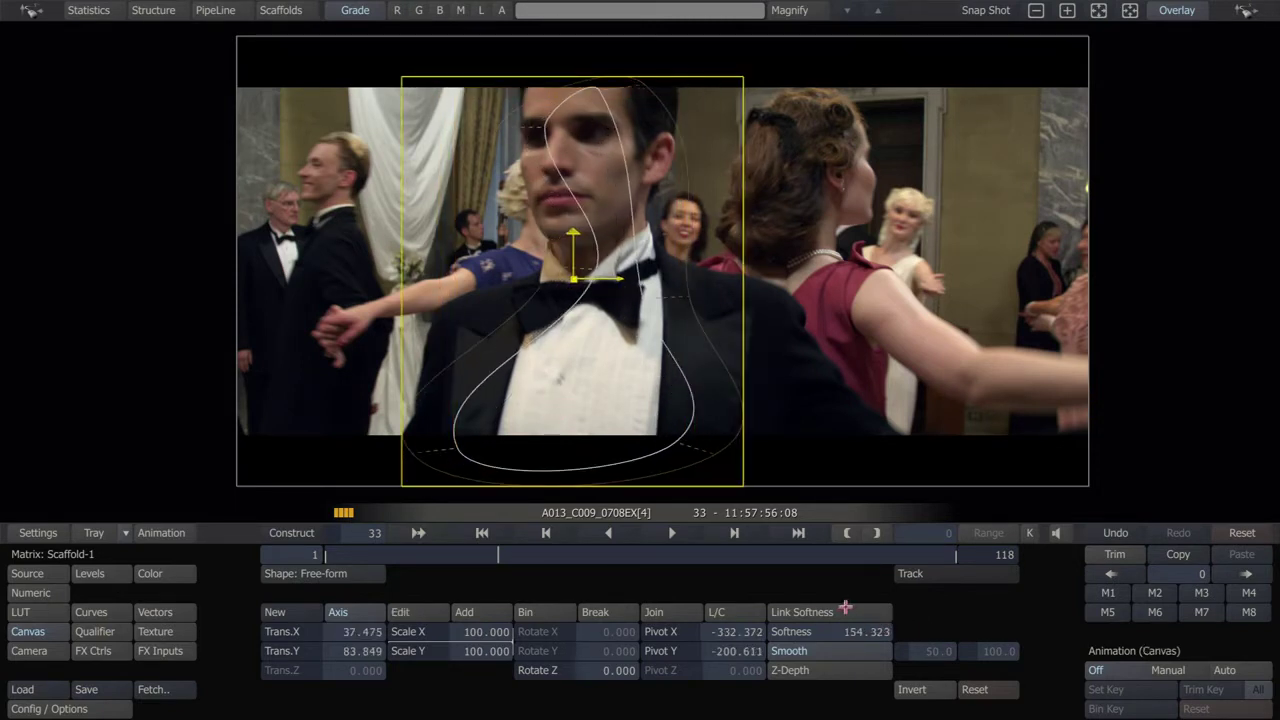
# Edit the shape's vertices around the man's head and neck, extending the soft edge above his head and tightening it beside his face.
pyautogui.click(401, 611)
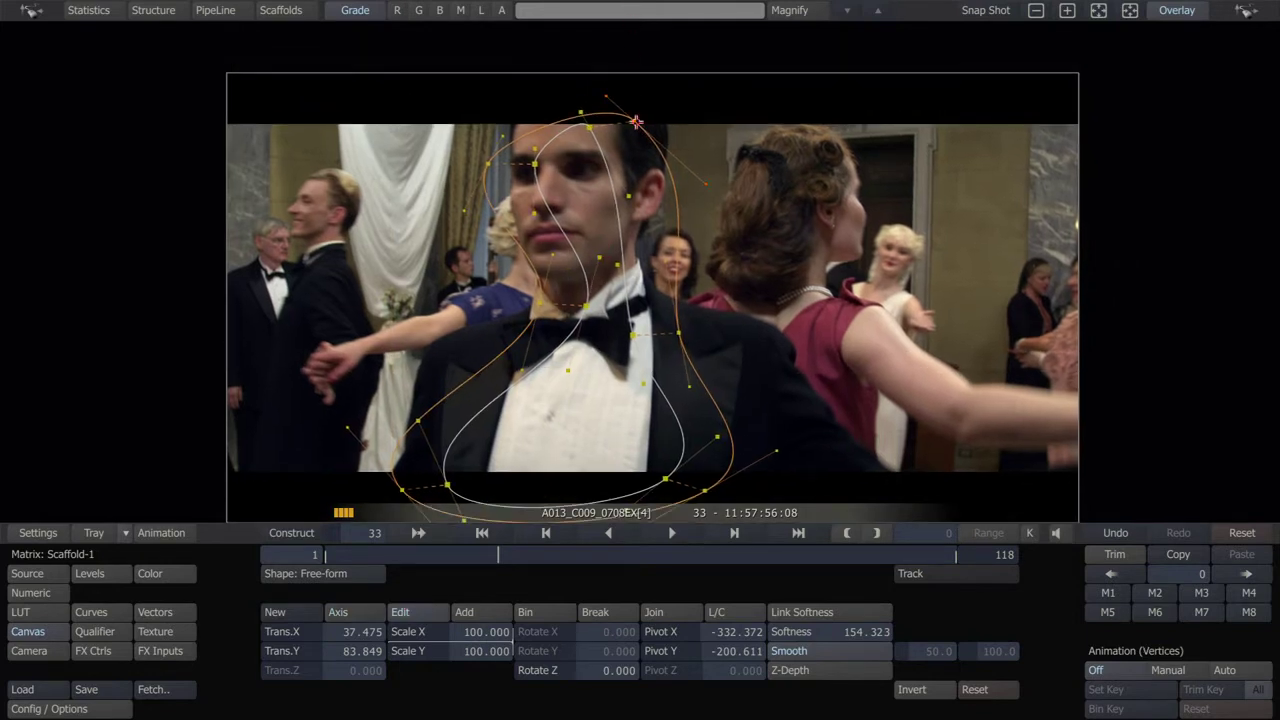
pyautogui.moveTo(636, 120); pyautogui.dragTo(594, 57)
pyautogui.click(541, 155)
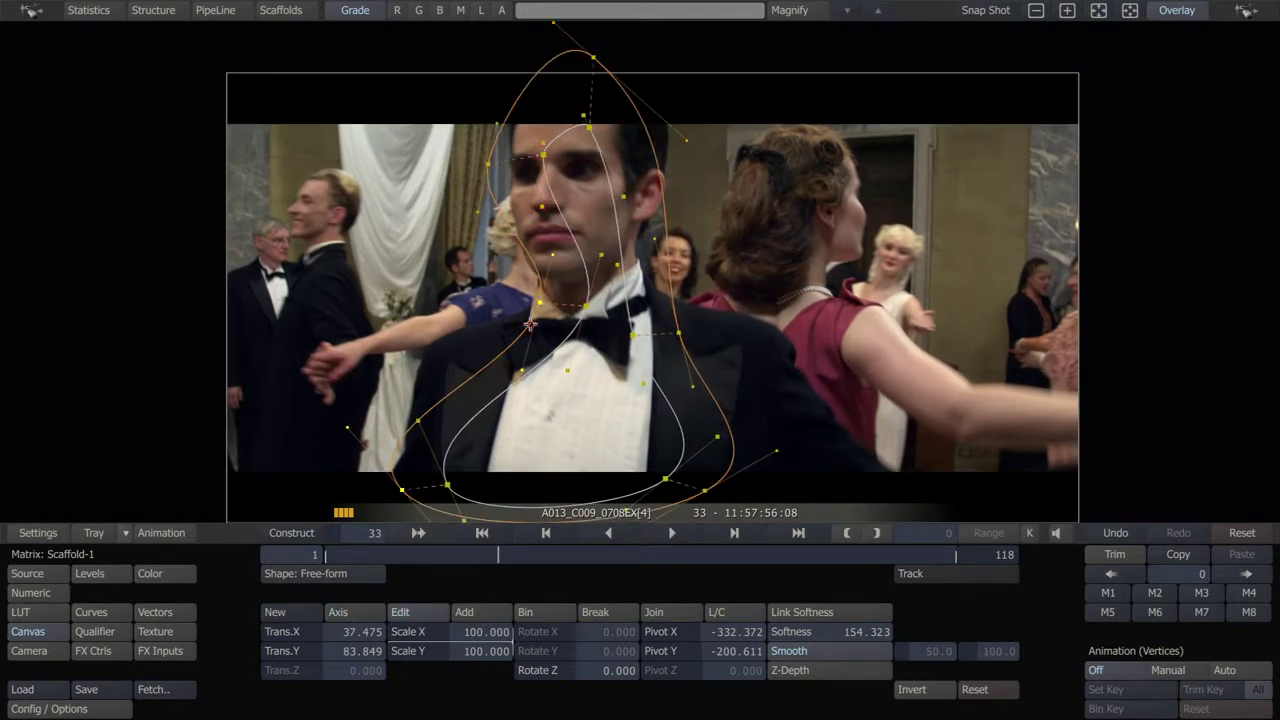
pyautogui.moveTo(541, 303); pyautogui.dragTo(539, 271)
pyautogui.moveTo(488, 165); pyautogui.dragTo(507, 141)
pyautogui.moveTo(540, 272); pyautogui.dragTo(567, 314)
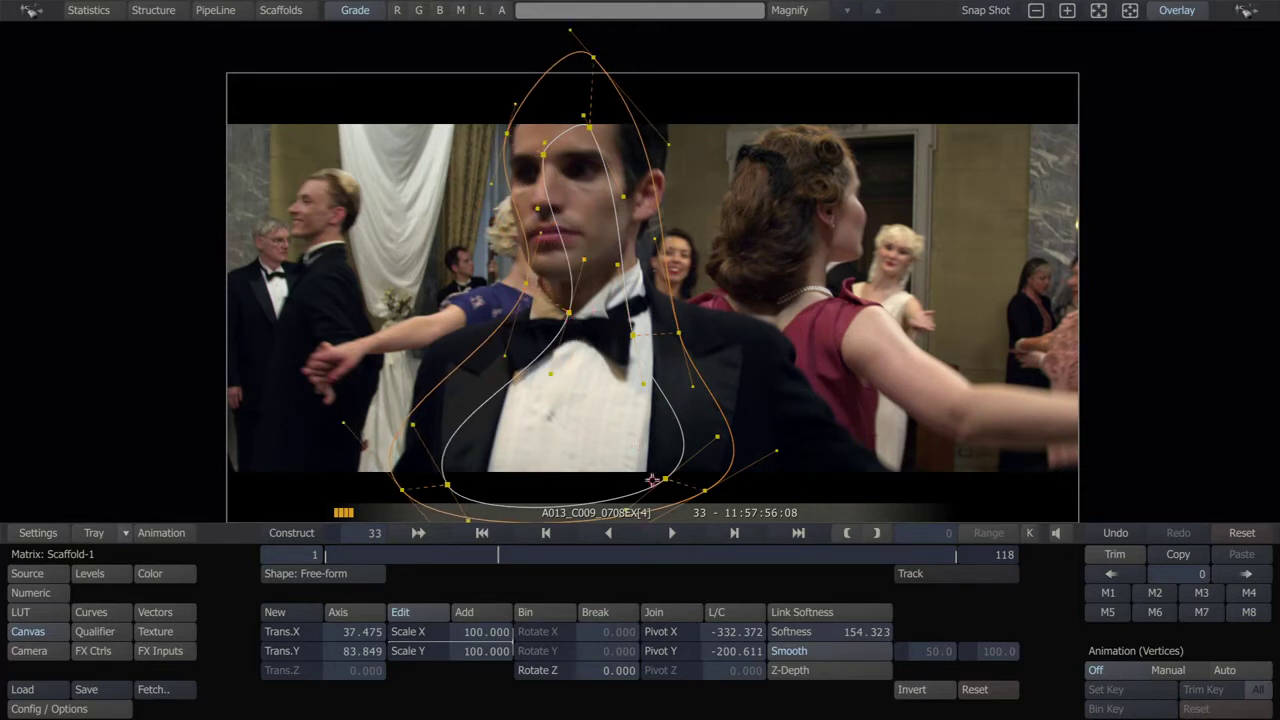
# Narrow the inner outline across the man's lower shirt and widen the outer soft edge over his jacket.
pyautogui.moveTo(664, 480); pyautogui.dragTo(619, 472)
pyautogui.moveTo(447, 485); pyautogui.dragTo(502, 469)
pyautogui.moveTo(705, 490); pyautogui.dragTo(791, 488)
pyautogui.click(362, 611)
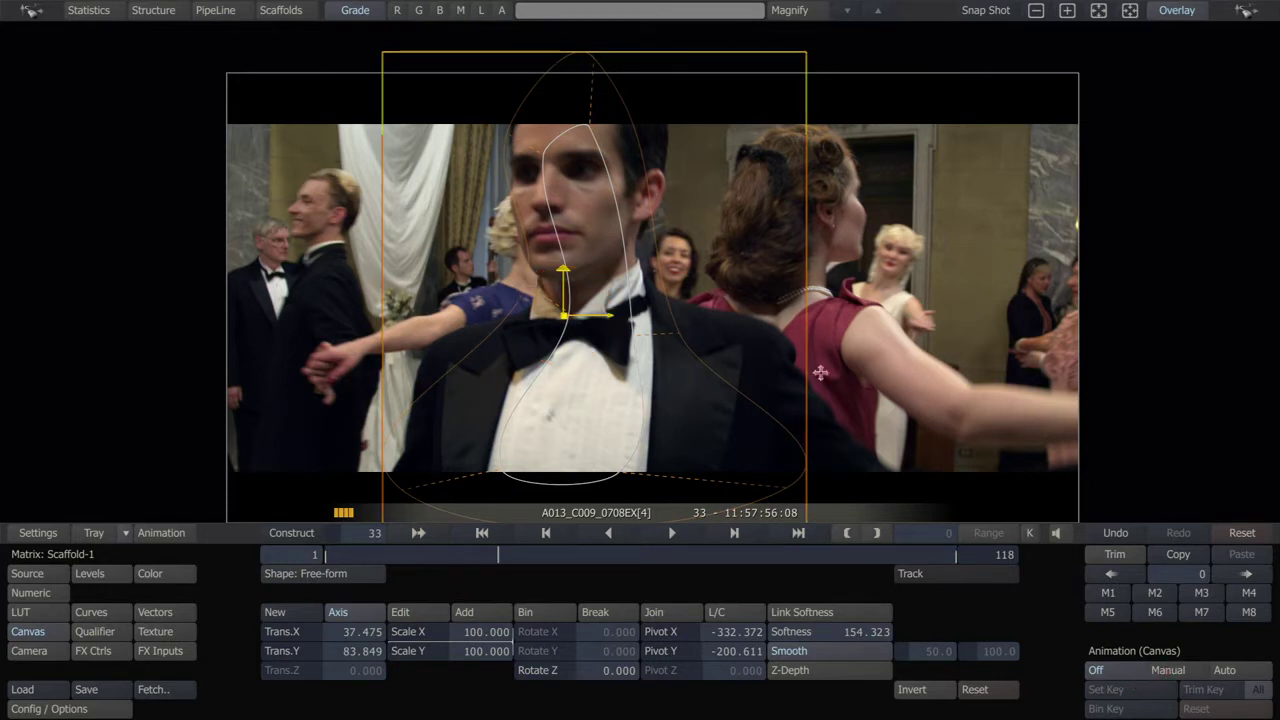
# Set the canvas animation to Manual and key the shape on frame 27 at Trans.X 85.999, Trans.Y -180.994.
pyautogui.moveTo(1, 215)
pyautogui.moveTo(1277, 683)
pyautogui.click(1181, 670)
pyautogui.hotkey('shift', 'Left')
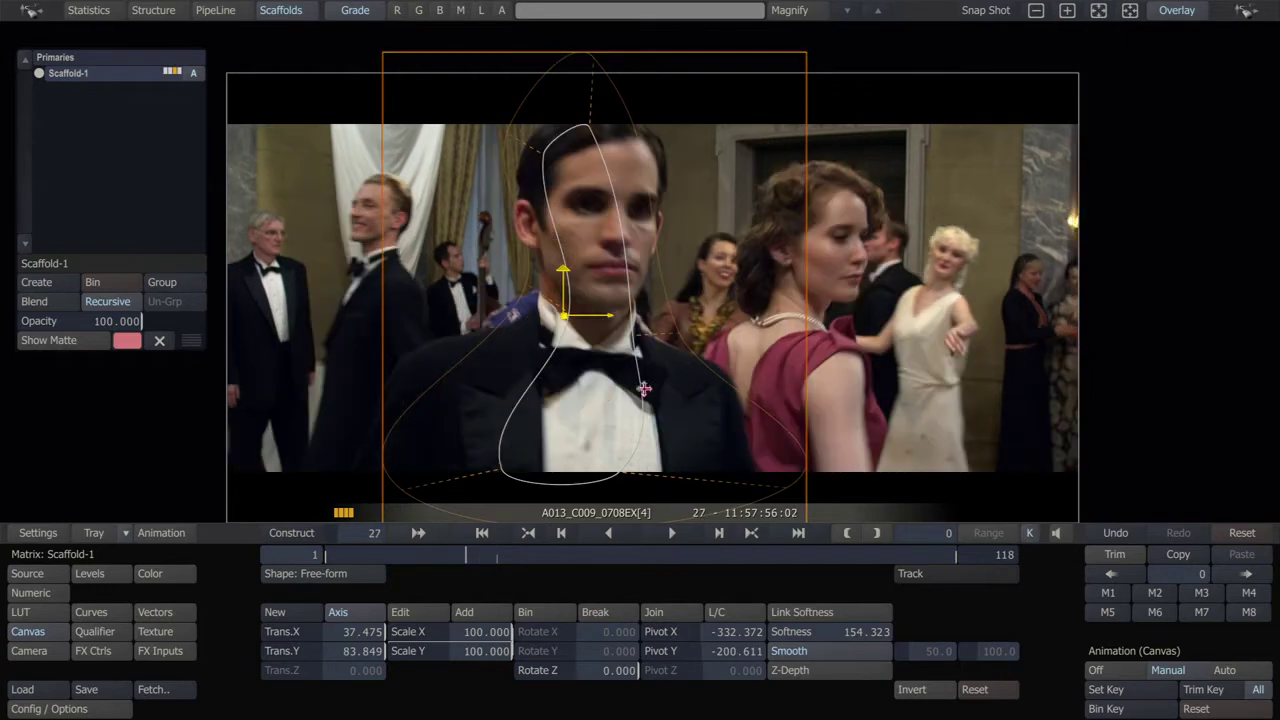
pyautogui.moveTo(546, 426); pyautogui.dragTo(560, 466)
pyautogui.click(1106, 689)
# Set a canvas key on frame 17 with the shape over the turning man at Trans.X 103.638, Trans.Y -233.962.
pyautogui.press('Left')
pyautogui.press('Left')
pyautogui.press('Left')
pyautogui.press('Left')
pyautogui.press('Left')
pyautogui.press('Left')
pyautogui.press('Left')
pyautogui.press('Left')
pyautogui.press('Left')
pyautogui.press('Left')
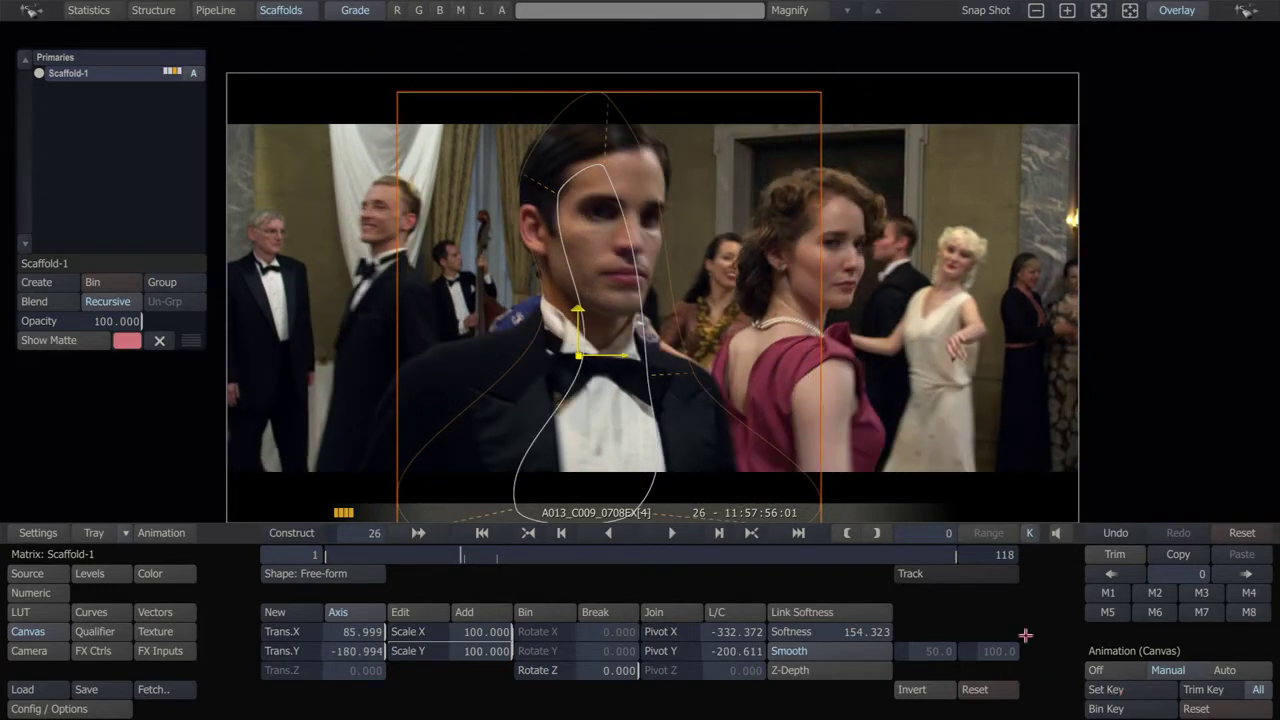
pyautogui.moveTo(598, 422); pyautogui.dragTo(598, 429)
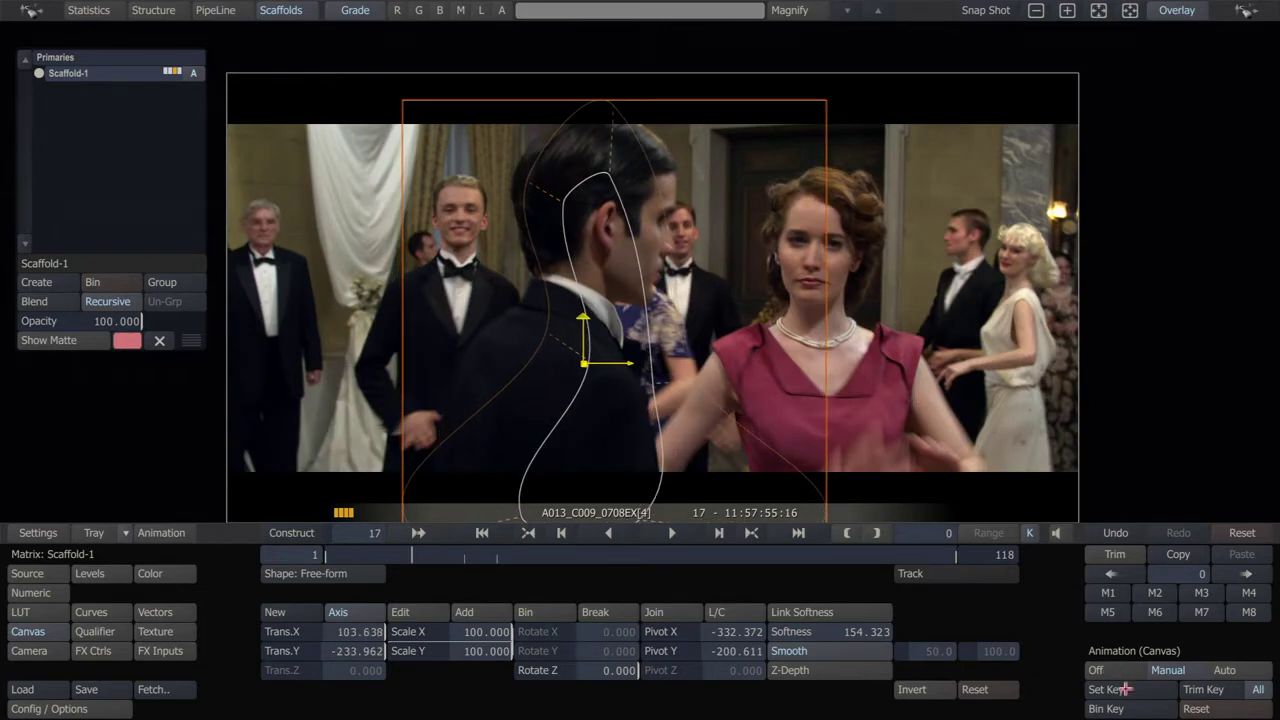
pyautogui.click(1125, 689)
# Move the shape back onto the man's face on frame 41, at Trans.X -229.502, Trans.Y 74.984, and key it.
pyautogui.press('Right')
pyautogui.press('Right')
pyautogui.press('Right')
pyautogui.press('Right')
pyautogui.press('Right')
pyautogui.press('Right')
pyautogui.press('Right')
pyautogui.press('Right')
pyautogui.press('Right')
pyautogui.press('Right')
pyautogui.press('Right')
pyautogui.press('Right')
pyautogui.press('Right')
pyautogui.press('Right')
pyautogui.press('Right')
pyautogui.press('Right')
pyautogui.press('Right')
pyautogui.press('Right')
pyautogui.press('Right')
pyautogui.press('Right')
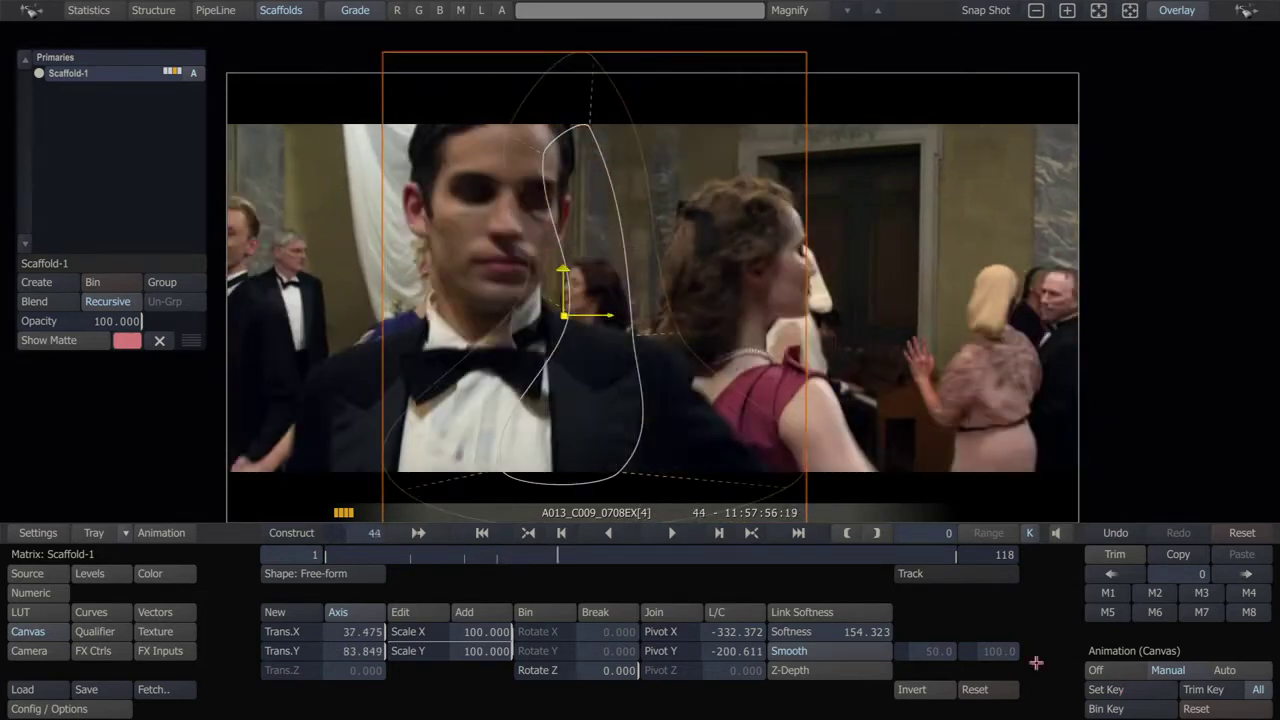
pyautogui.press('Left')
pyautogui.press('Left')
pyautogui.press('Left')
pyautogui.moveTo(561, 412); pyautogui.dragTo(480, 413)
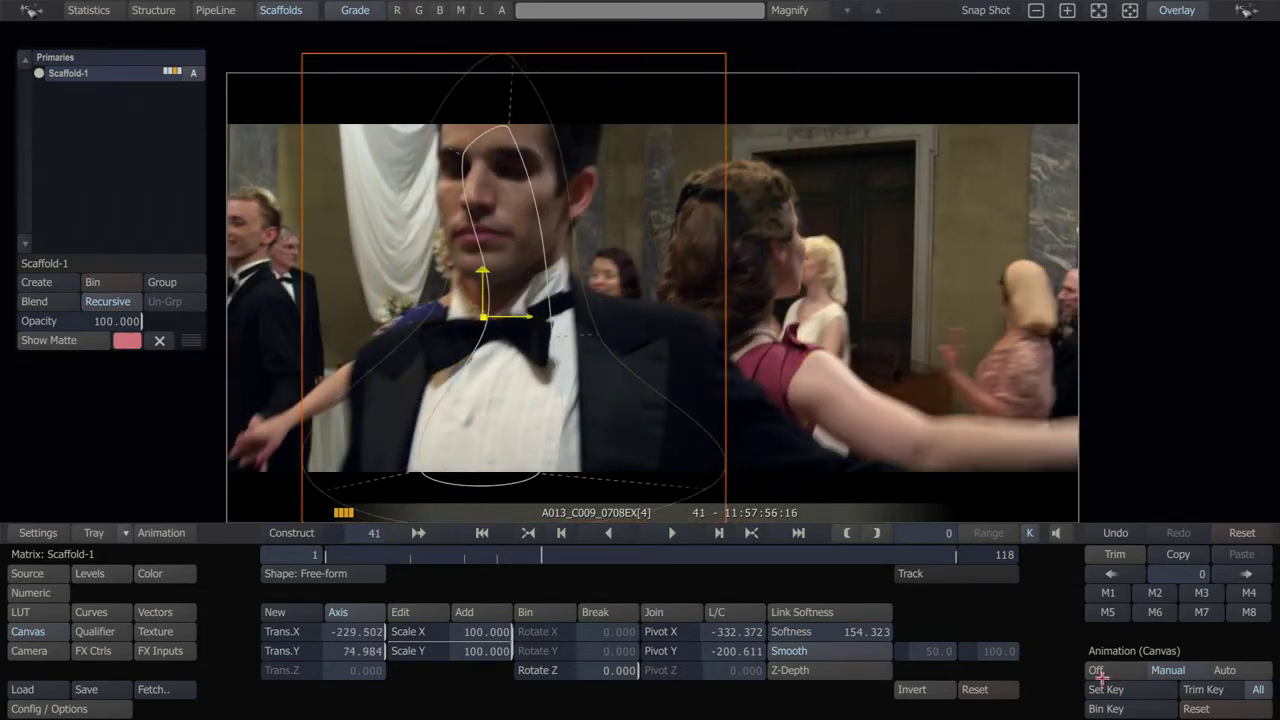
# Realign the shape with the man's face and shirt on frame 46 and set a canvas key.
pyautogui.press('Right')
pyautogui.press('Right')
pyautogui.press('Right')
pyautogui.press('Right')
pyautogui.press('Right')
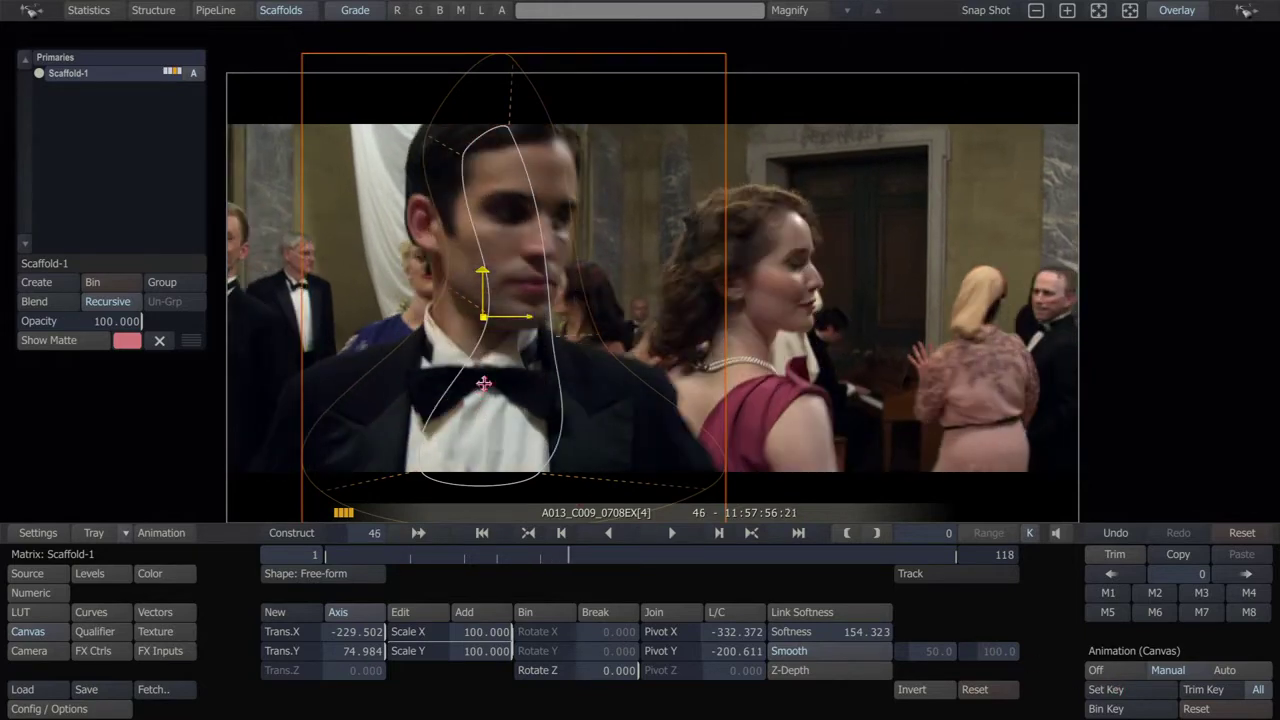
pyautogui.moveTo(493, 355); pyautogui.dragTo(537, 418)
pyautogui.click(1132, 689)
# Key the shape over the man on frame 54 at Trans.X -83.802, Trans.Y -291.362.
pyautogui.press('Right')
pyautogui.press('Right')
pyautogui.press('Right')
pyautogui.press('Right')
pyautogui.press('Right')
pyautogui.press('Right')
pyautogui.press('Right')
pyautogui.press('Right')
pyautogui.click(1104, 690)
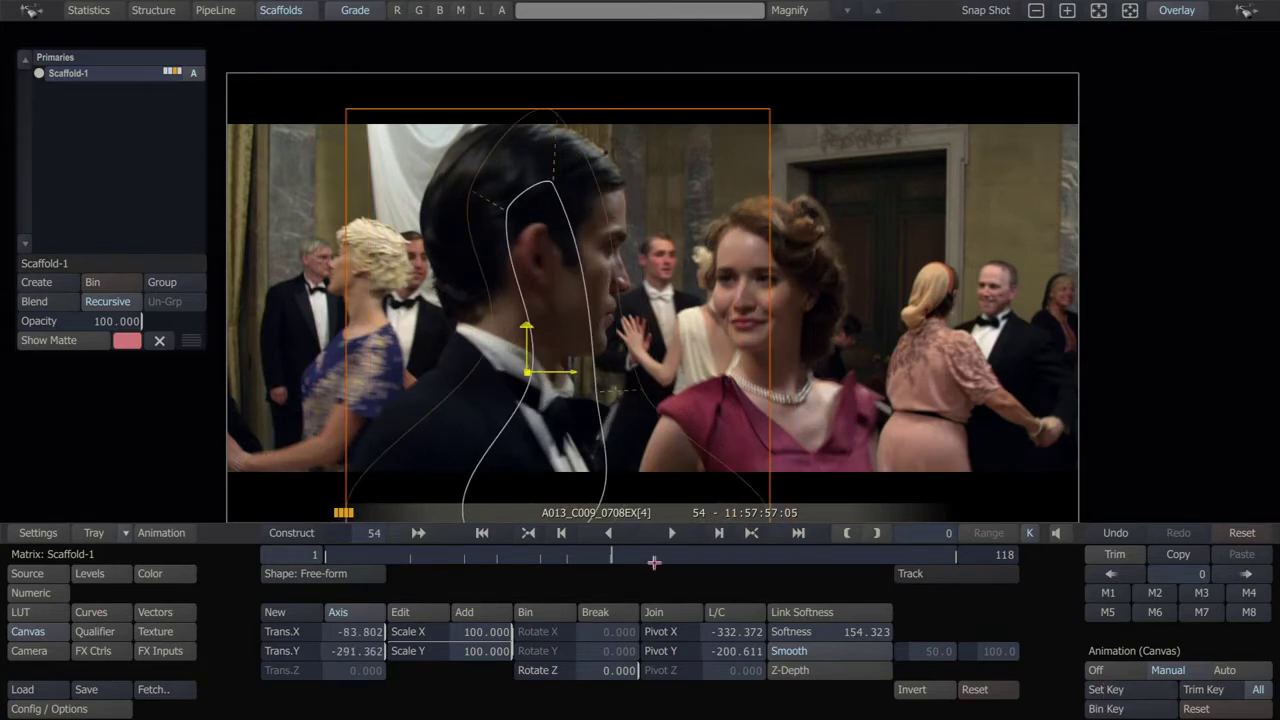
# Reposition the shape over the man's back on frame 59, at Trans.X -176.455, Trans.Y -295.794, and key it.
pyautogui.press('Right')
pyautogui.press('Right')
pyautogui.press('Right')
pyautogui.press('Right')
pyautogui.press('Right')
pyautogui.moveTo(574, 421); pyautogui.dragTo(546, 422)
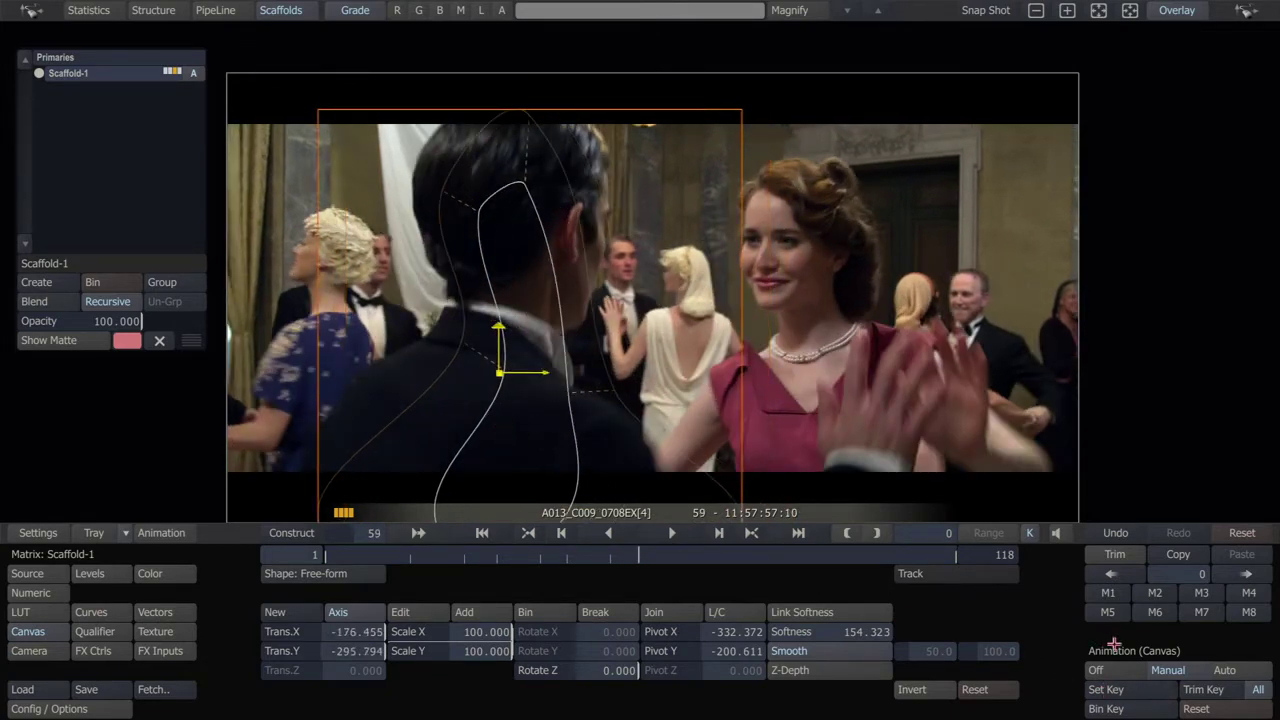
# Play the clip from frame 8 to check that the keyed shape follows the man.
pyautogui.moveTo(631, 574); pyautogui.dragTo(364, 519)
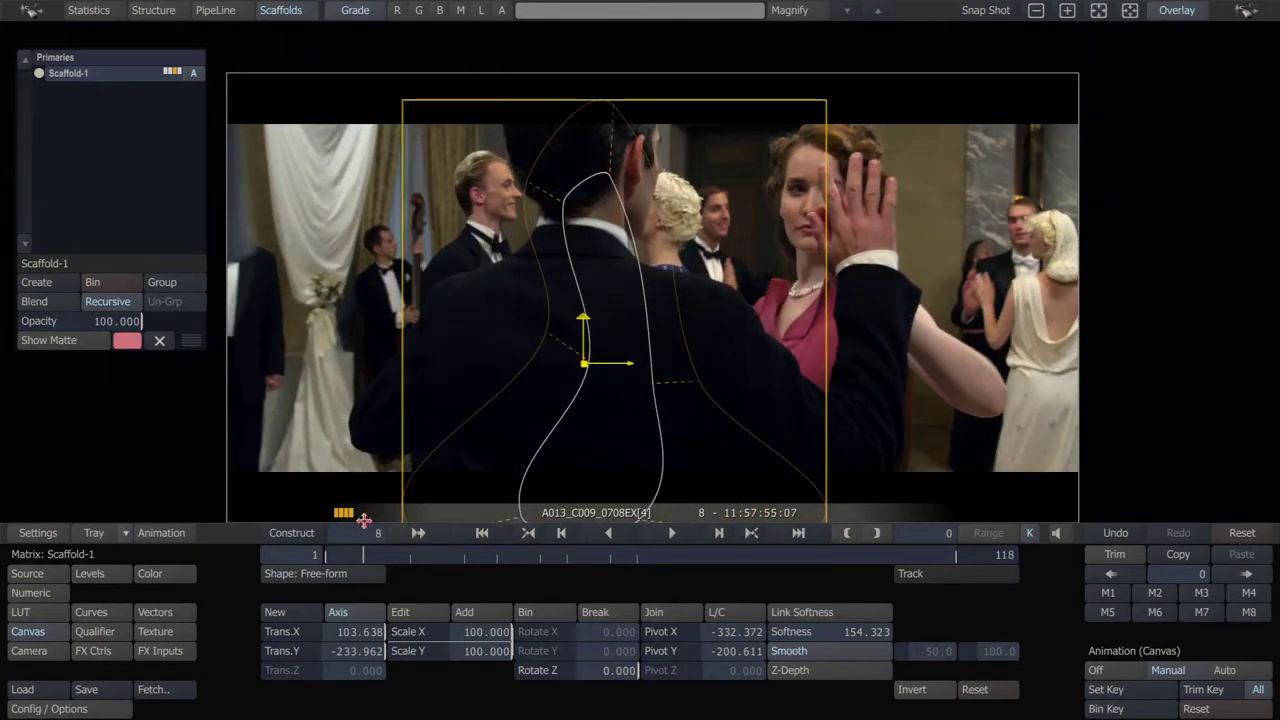
pyautogui.press('space')
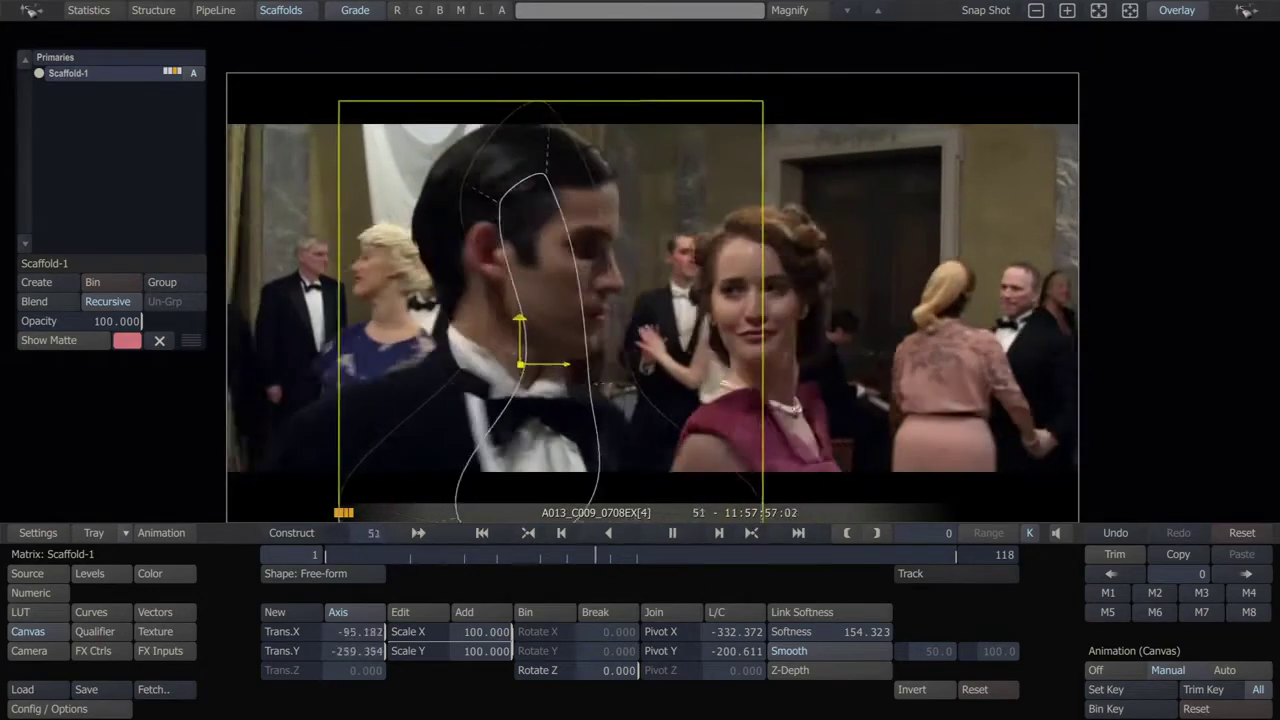
# Adjust Scaffold-1's Gamma, Gain and Color-B on frame 37 to tone down the man's face and shirt.
pyautogui.press('space')
pyautogui.moveTo(515, 556)
pyautogui.mouseDown()
pyautogui.moveTo(489, 555)
pyautogui.moveTo(574, 562)
pyautogui.moveTo(518, 565)
pyautogui.mouseUp()
pyautogui.click(175, 577)
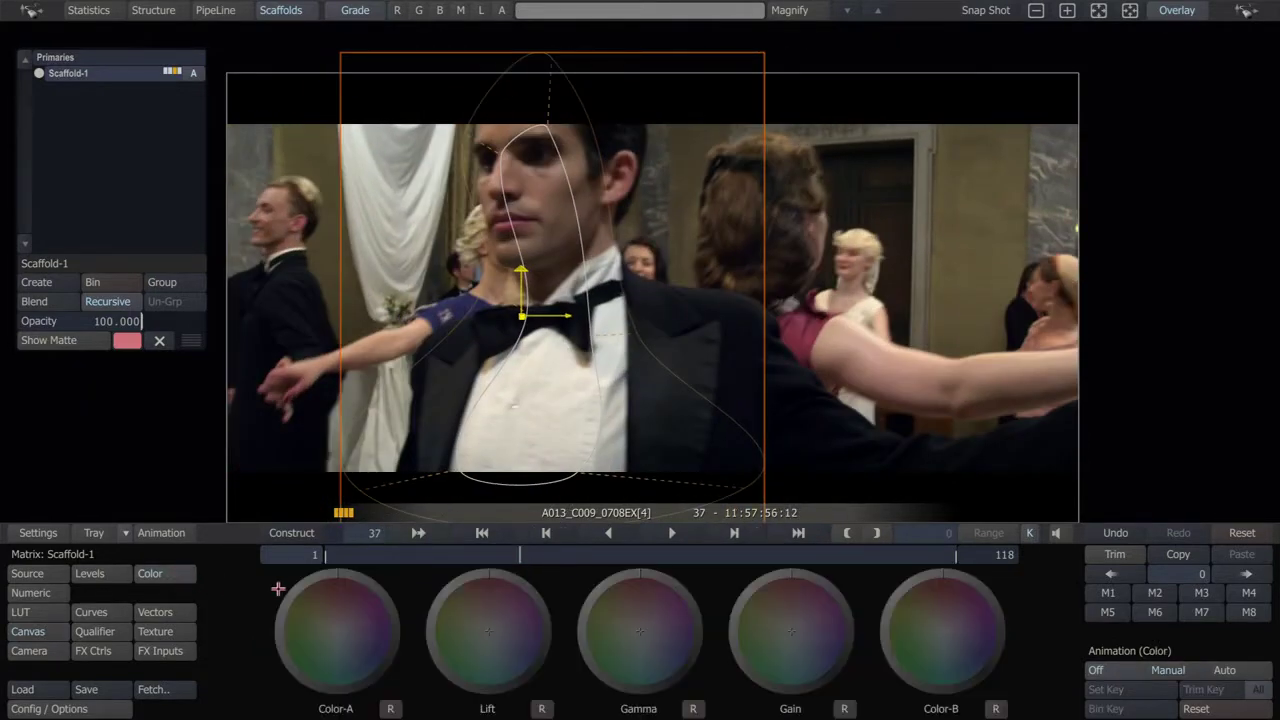
pyautogui.press('g')
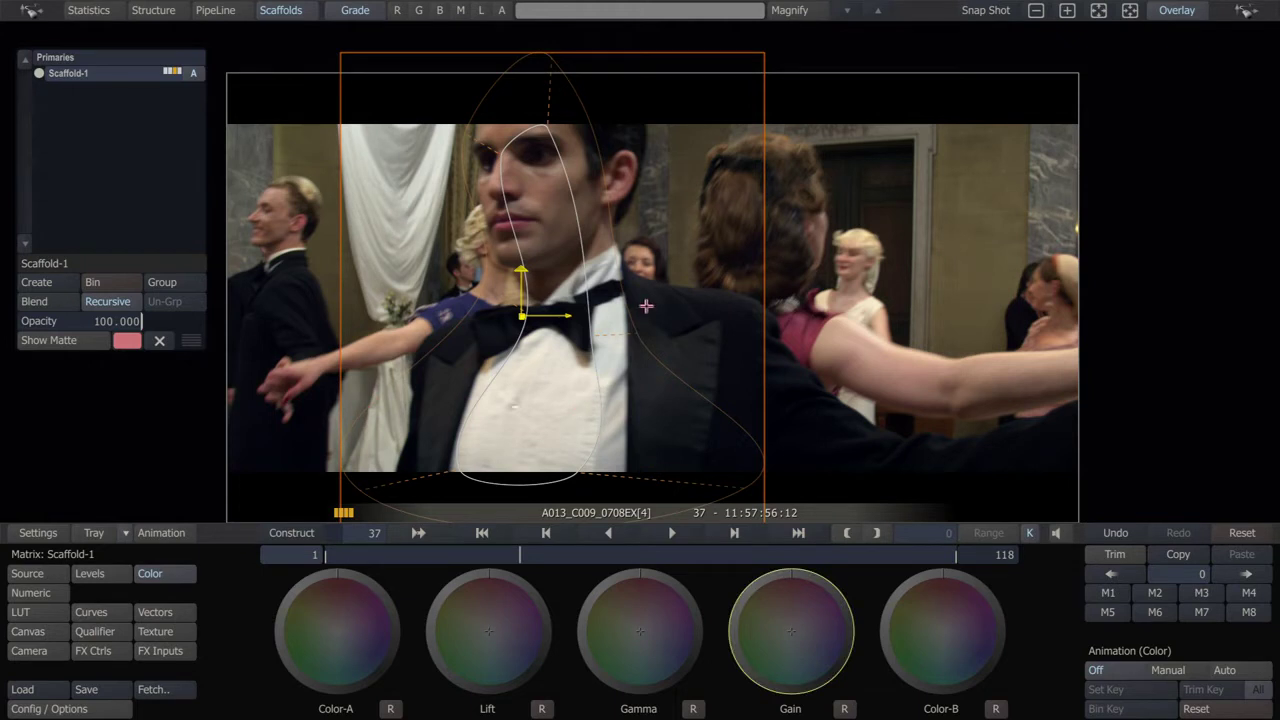
pyautogui.press('x')
pyautogui.press('c')
pyautogui.press('v')
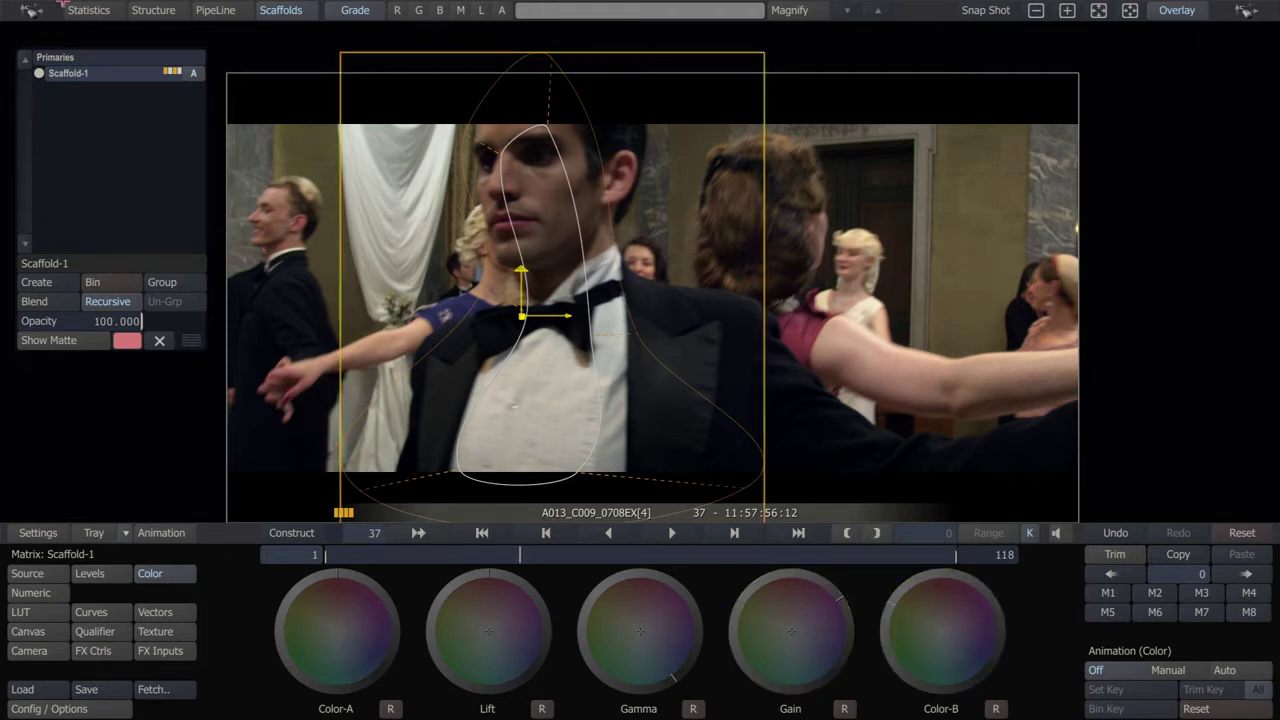
# Hide the shape outline by selecting Primaries, play the clip and scrub near frame 33 to check the grade.
pyautogui.click(76, 57)
pyautogui.press('space')
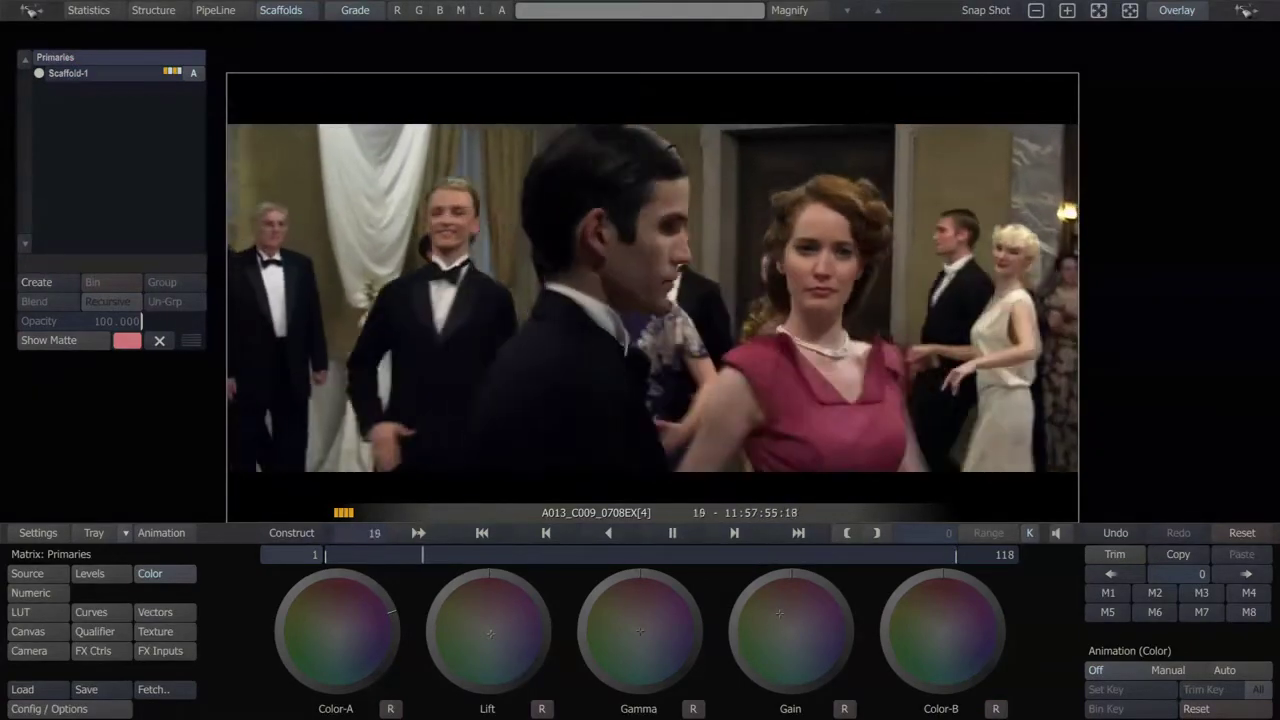
pyautogui.press('space')
pyautogui.moveTo(552, 555); pyautogui.dragTo(504, 555)
pyautogui.press('Right')
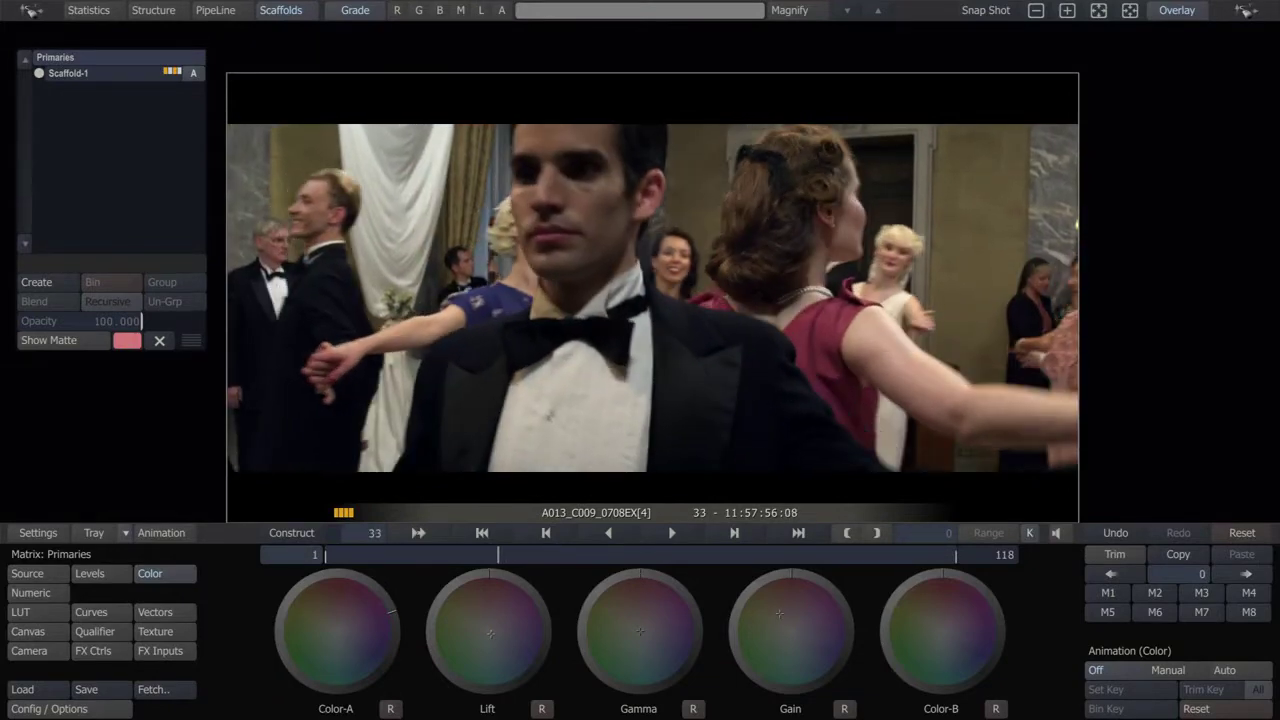
# Edit Scaffold-1's vertices on frame 35, widening the soft outer edge and raising the inner outline's tip above the man's head.
pyautogui.click(95, 72)
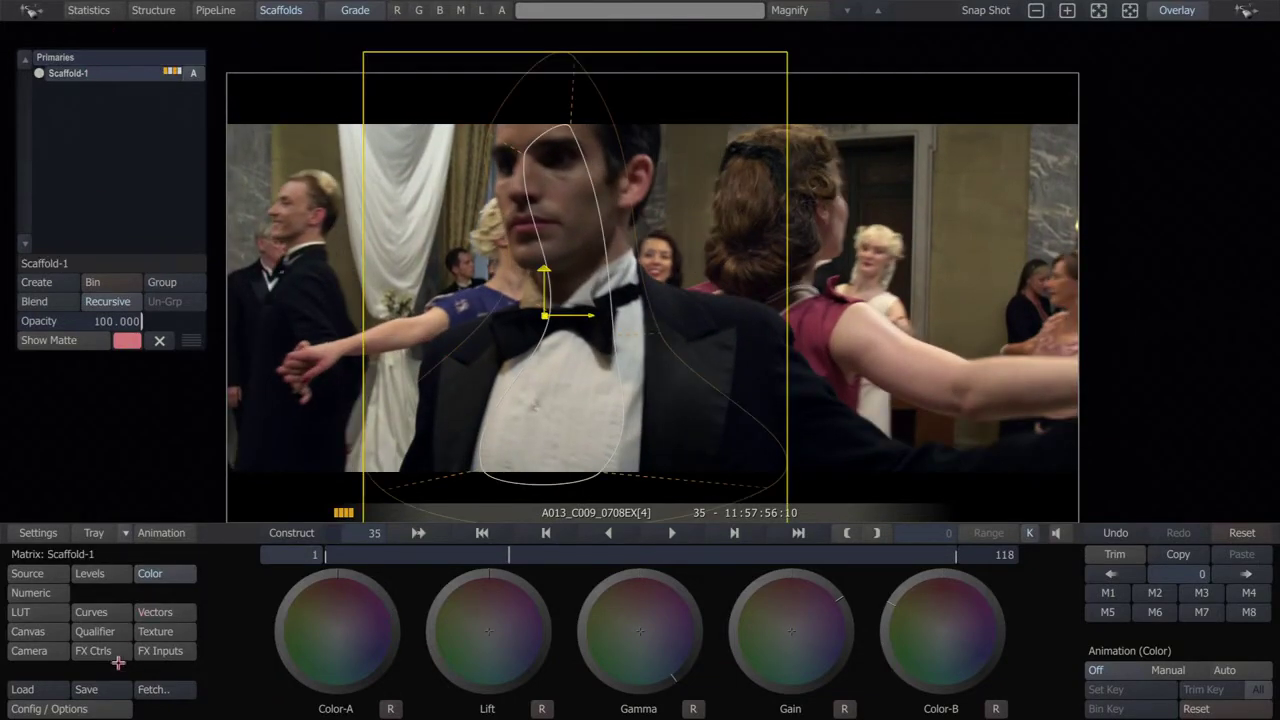
pyautogui.click(14, 631)
pyautogui.click(420, 614)
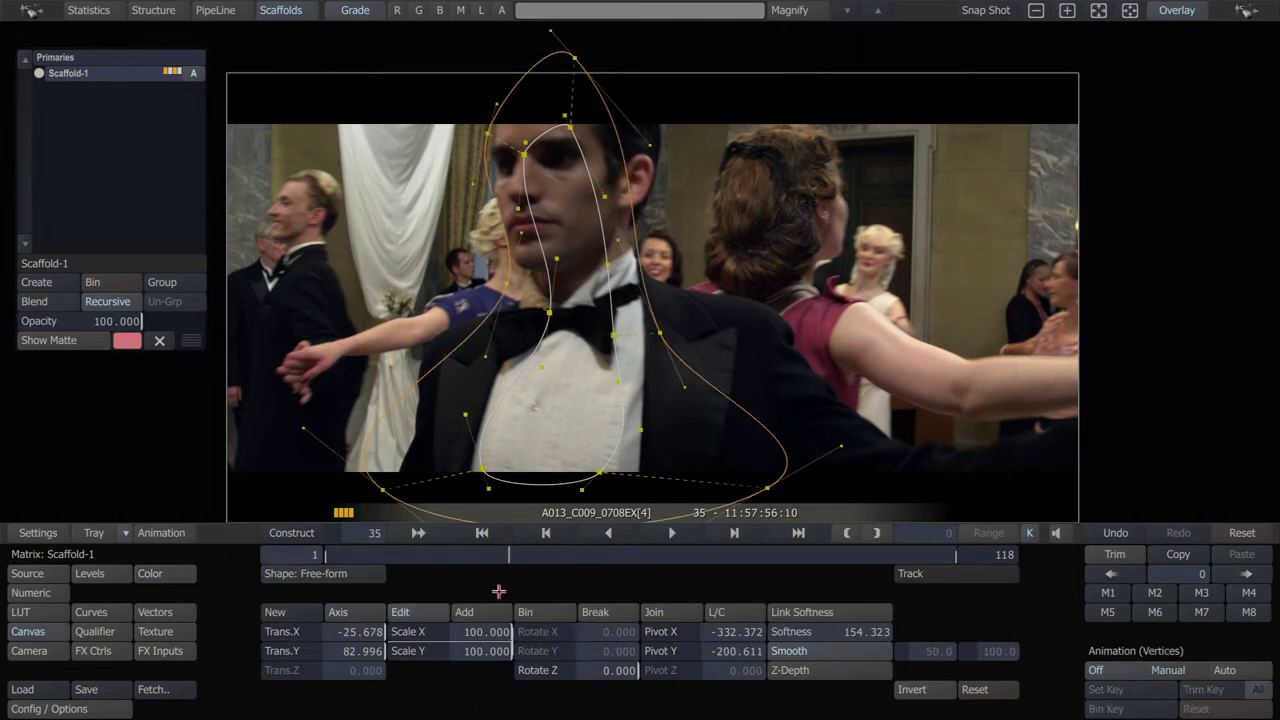
pyautogui.moveTo(491, 121); pyautogui.dragTo(461, 115)
pyautogui.moveTo(508, 283); pyautogui.dragTo(491, 284)
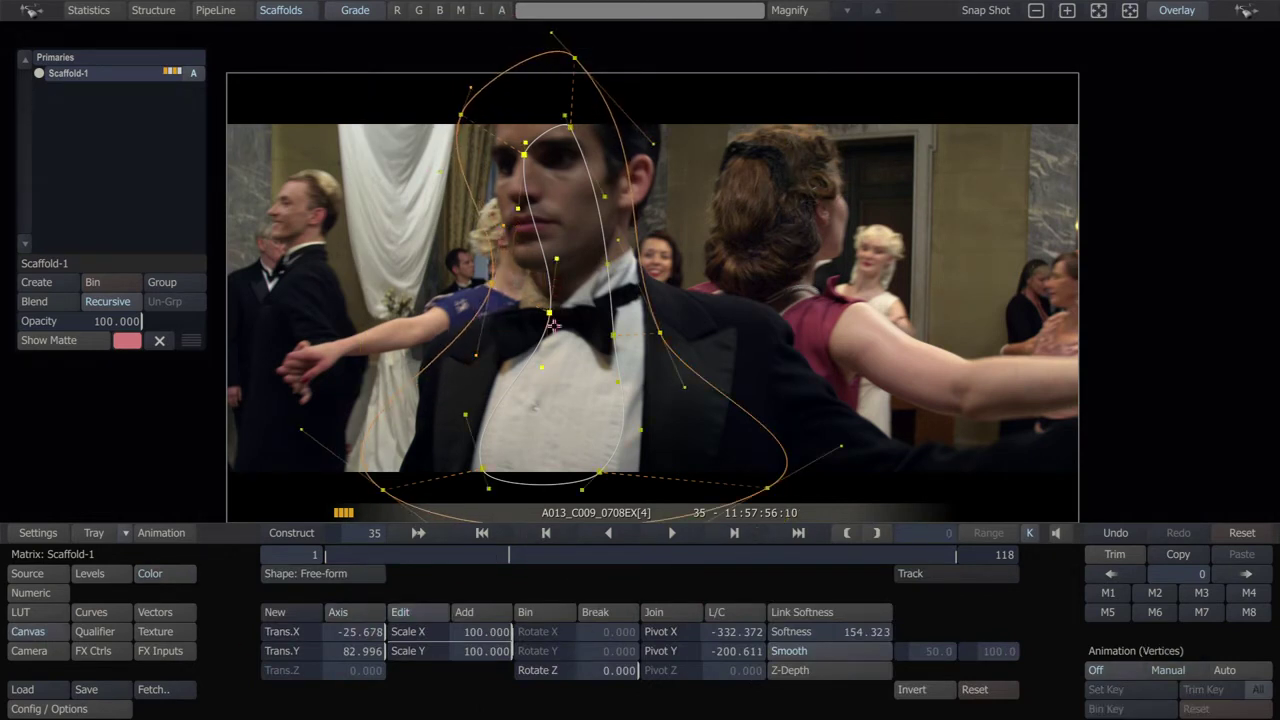
pyautogui.moveTo(660, 332); pyautogui.dragTo(680, 322)
pyautogui.moveTo(575, 58); pyautogui.dragTo(596, 26)
pyautogui.moveTo(524, 153); pyautogui.dragTo(578, 90)
pyautogui.click(370, 617)
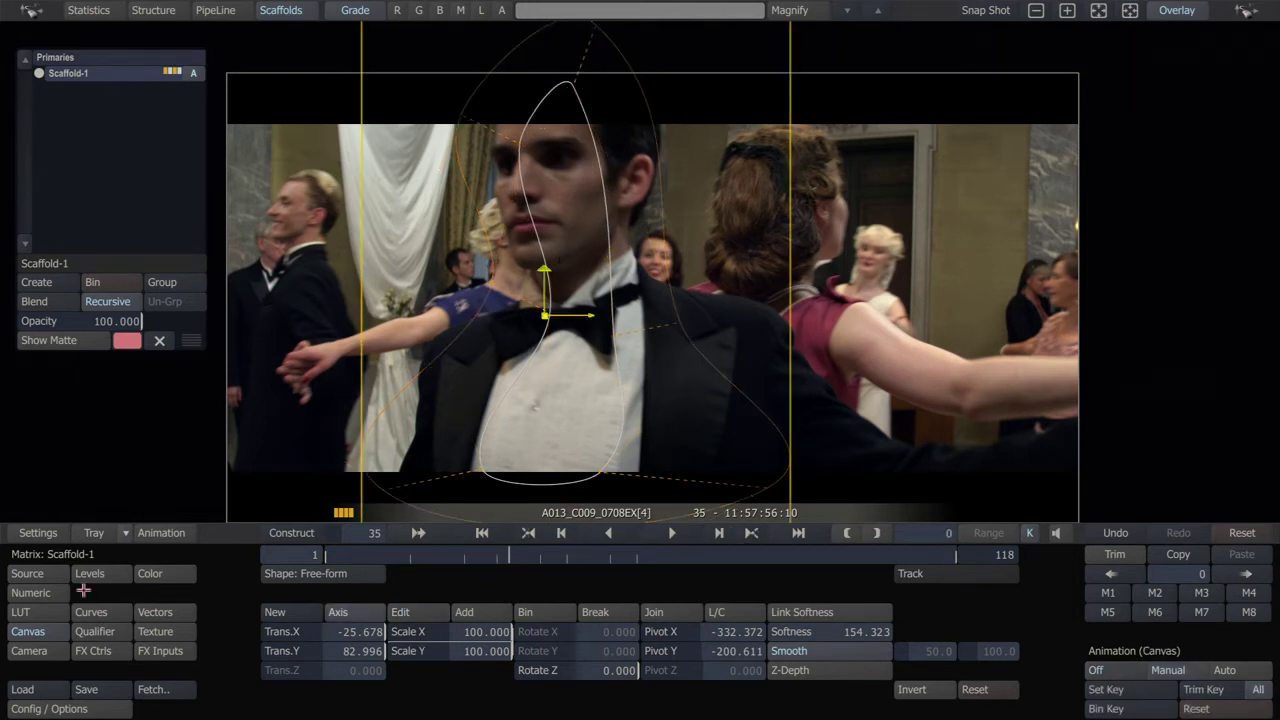
# Review the grade around the man's turn and split the shot in the edit timeline at frame 35.
pyautogui.click(150, 573)
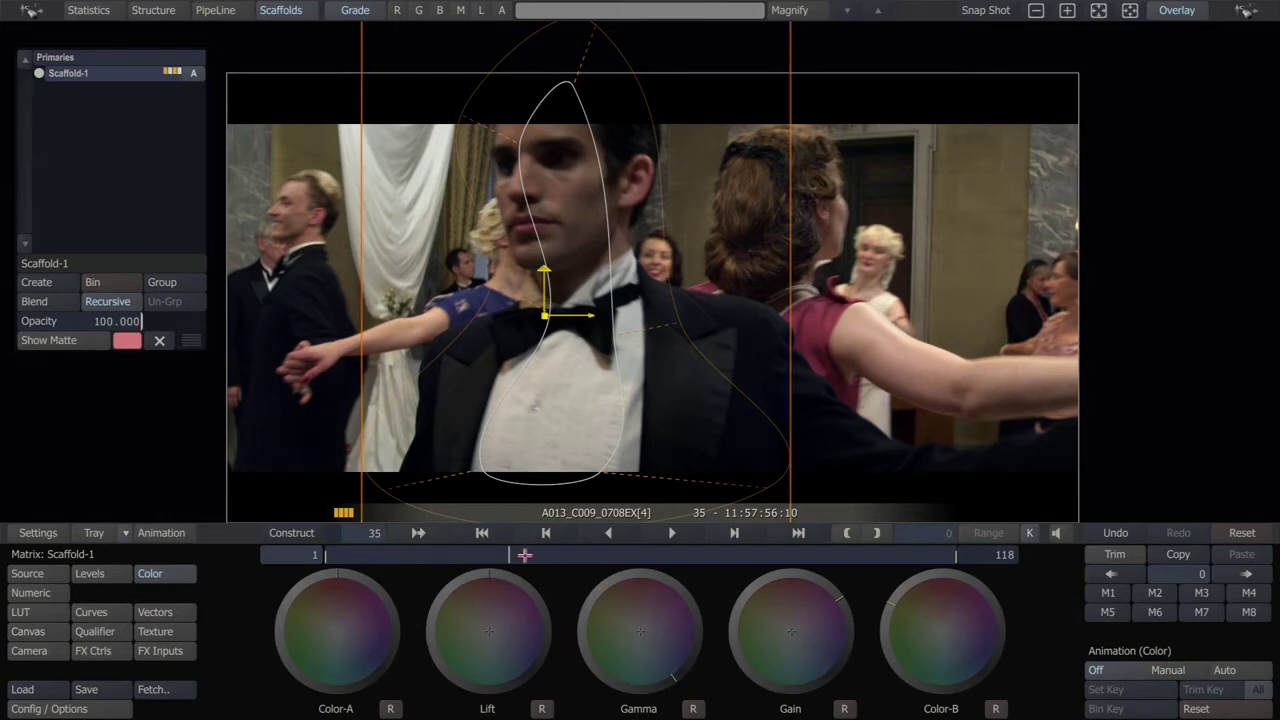
pyautogui.moveTo(511, 551); pyautogui.dragTo(434, 538)
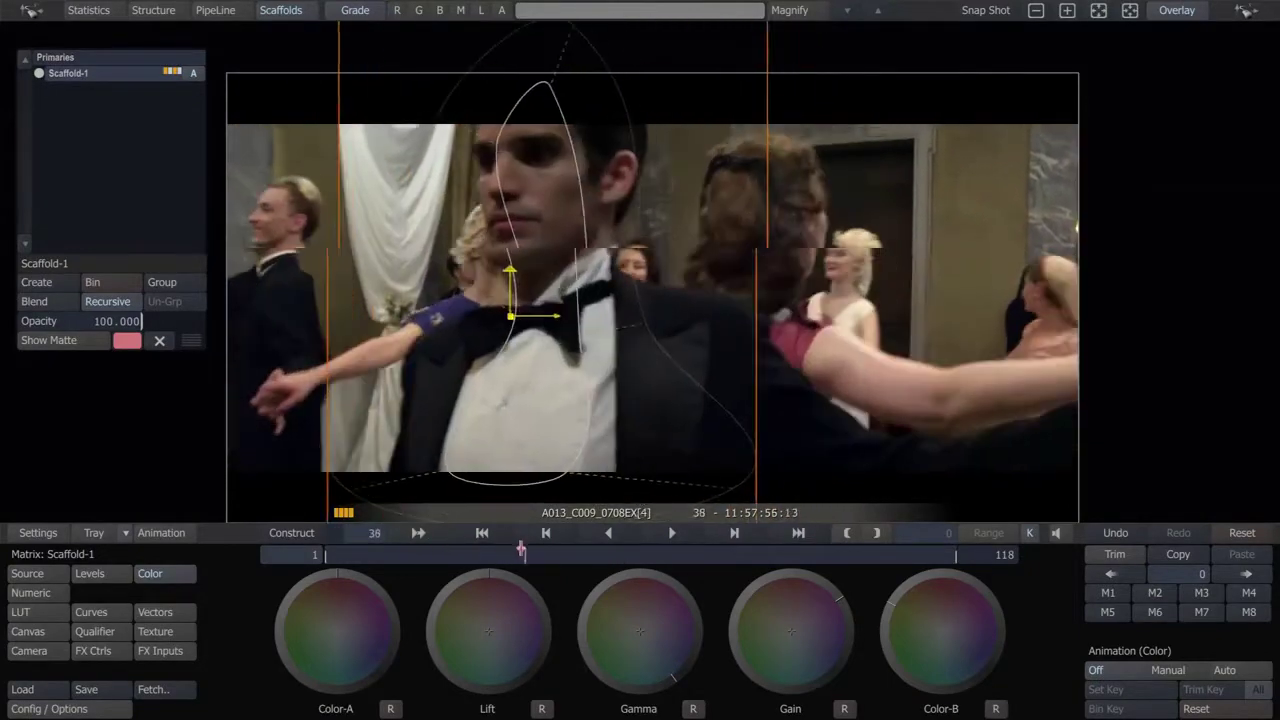
pyautogui.moveTo(525, 551)
pyautogui.mouseDown()
pyautogui.moveTo(629, 551)
pyautogui.moveTo(395, 550)
pyautogui.moveTo(492, 550)
pyautogui.moveTo(510, 533)
pyautogui.mouseUp()
pyautogui.rightClick(481, 402)
pyautogui.click(483, 409)
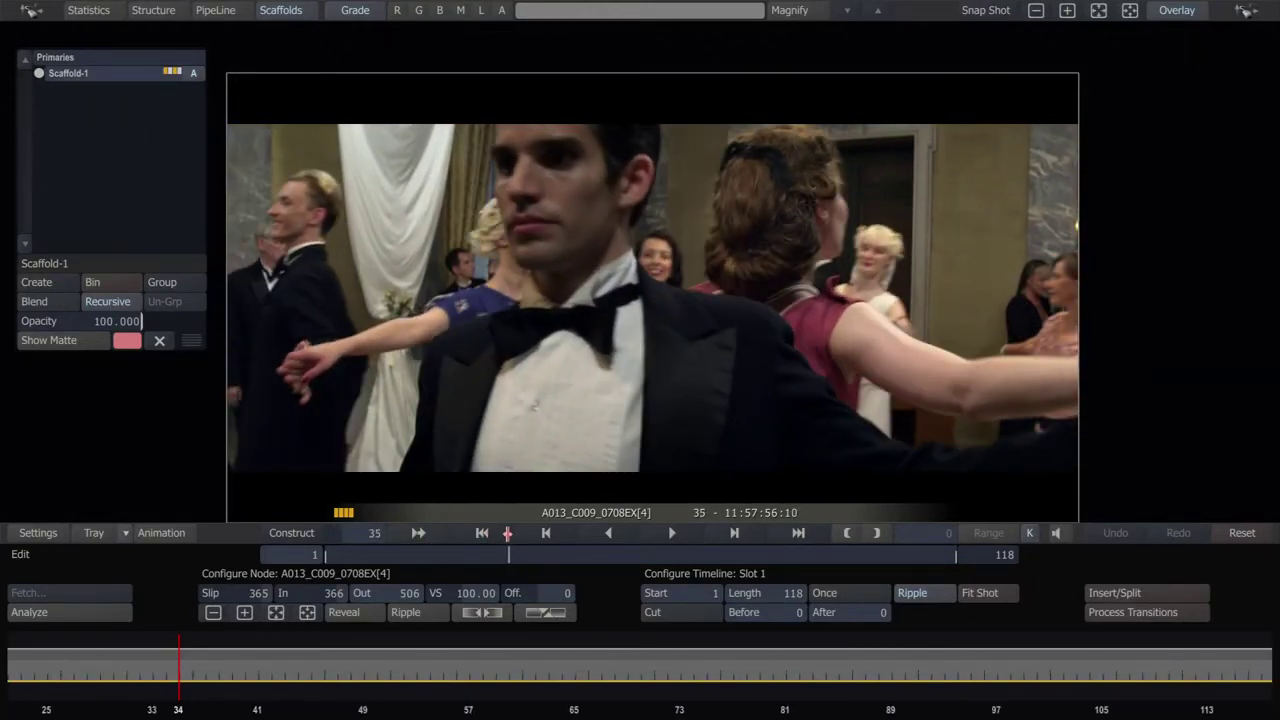
pyautogui.click(1114, 593)
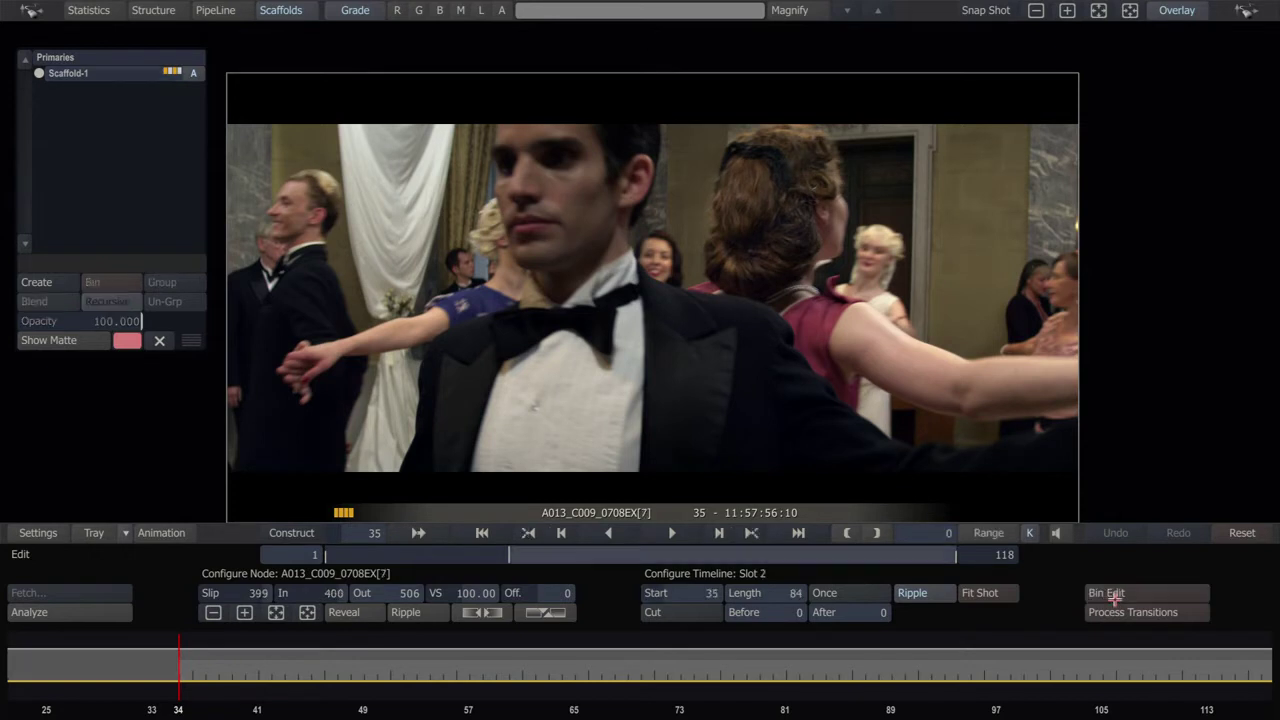
# Change the cut at frame 35 to a dissolve with 15 frames before and 0 after.
pyautogui.click(657, 607)
pyautogui.click(664, 623)
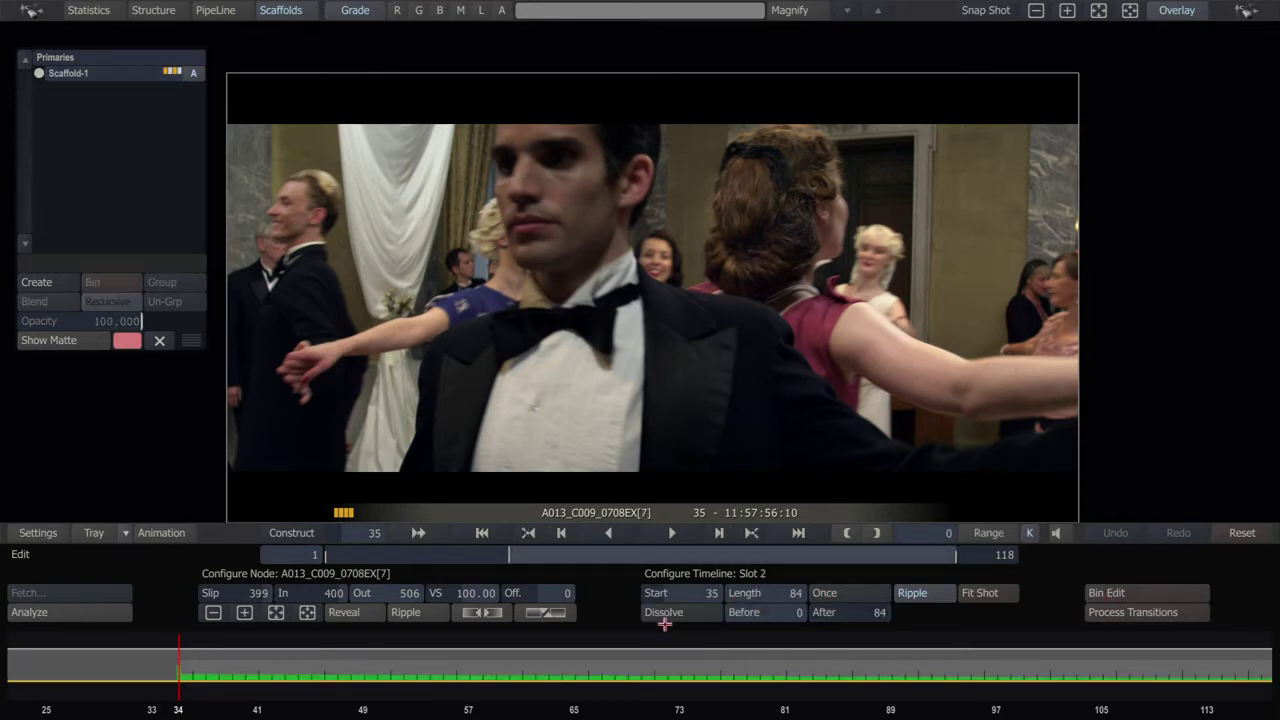
pyautogui.click(785, 614)
pyautogui.write('15')
pyautogui.press('Return')
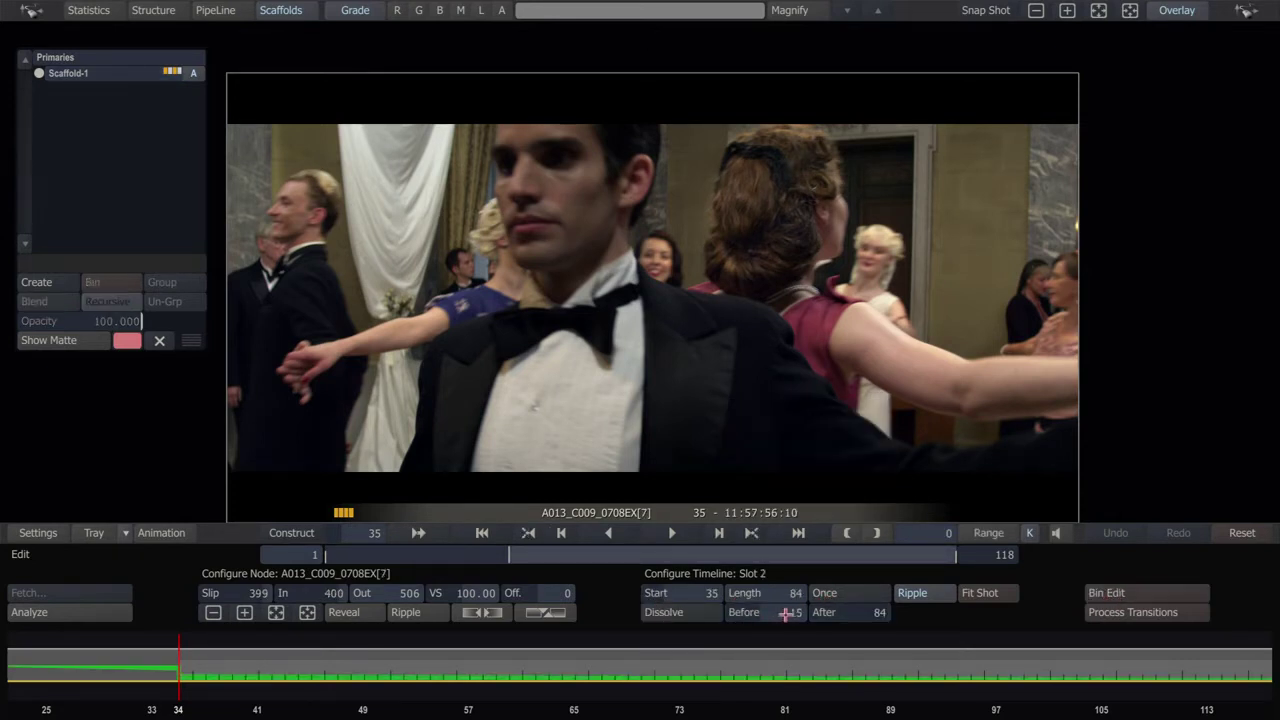
pyautogui.click(836, 609)
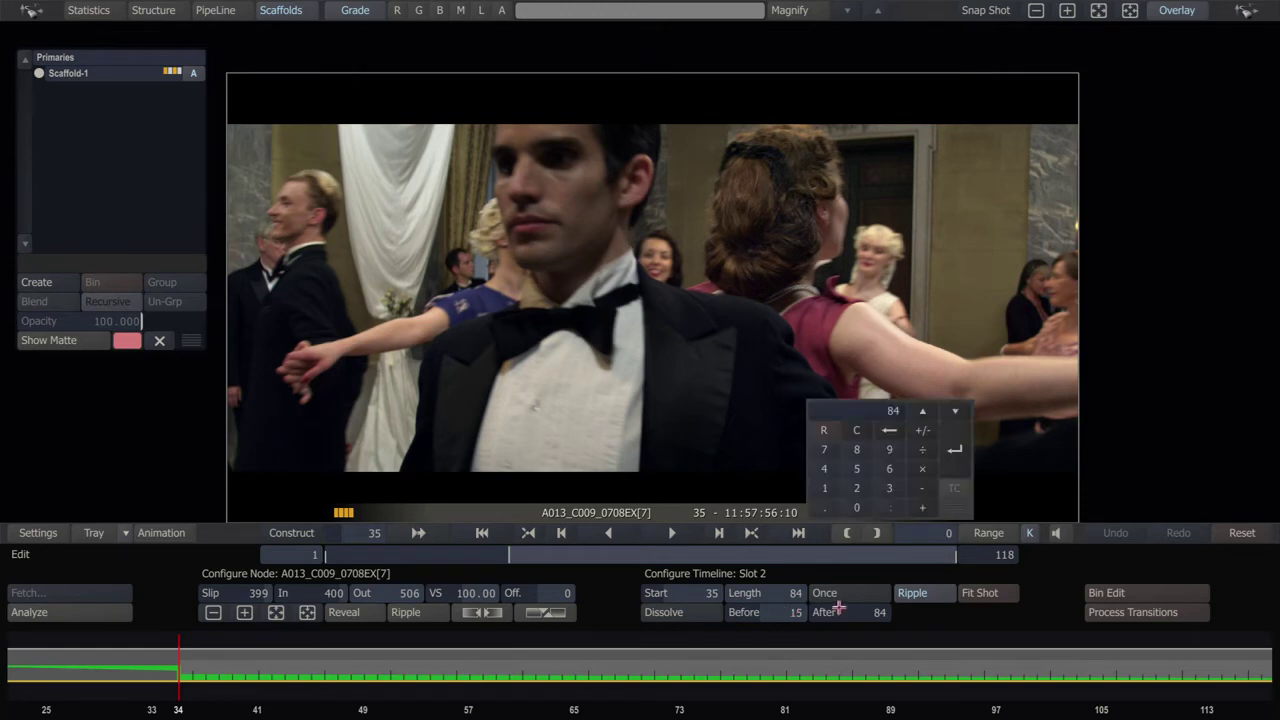
pyautogui.write('0')
pyautogui.press('Return')
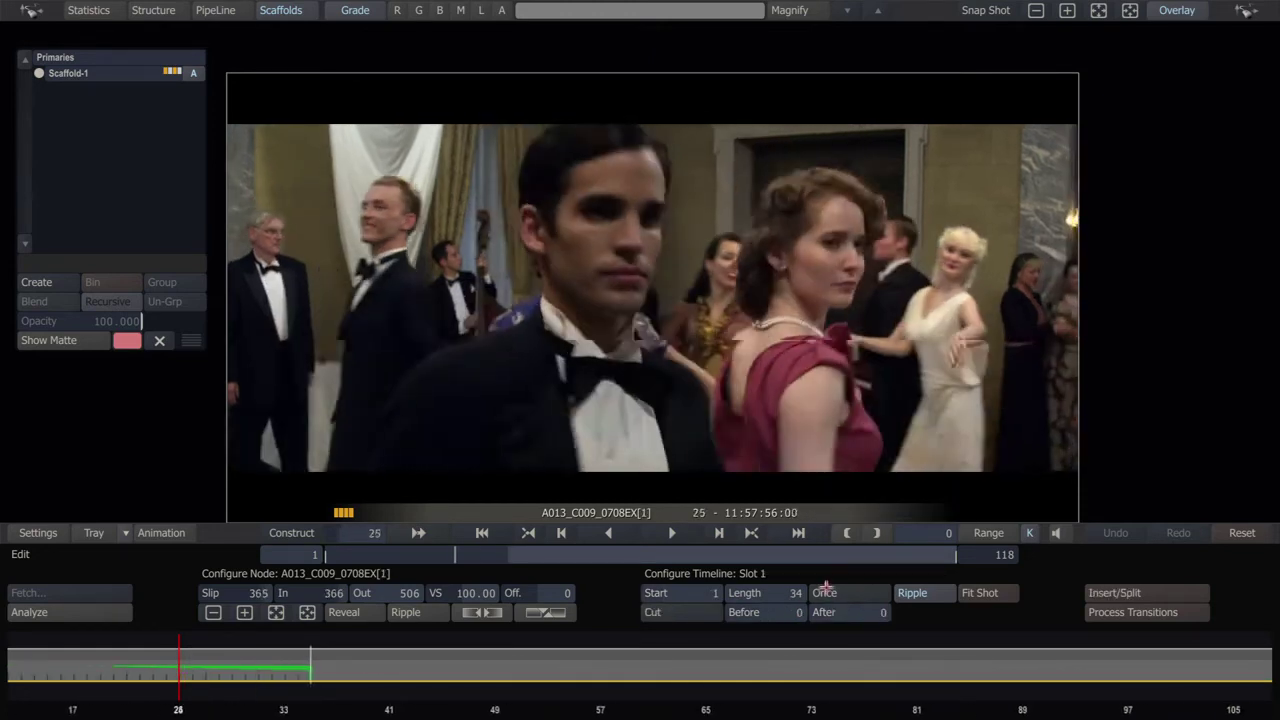
# Switch off Scaffold-1 in the first slot and step forward through the frames leading into the dissolve.
pyautogui.click(115, 70)
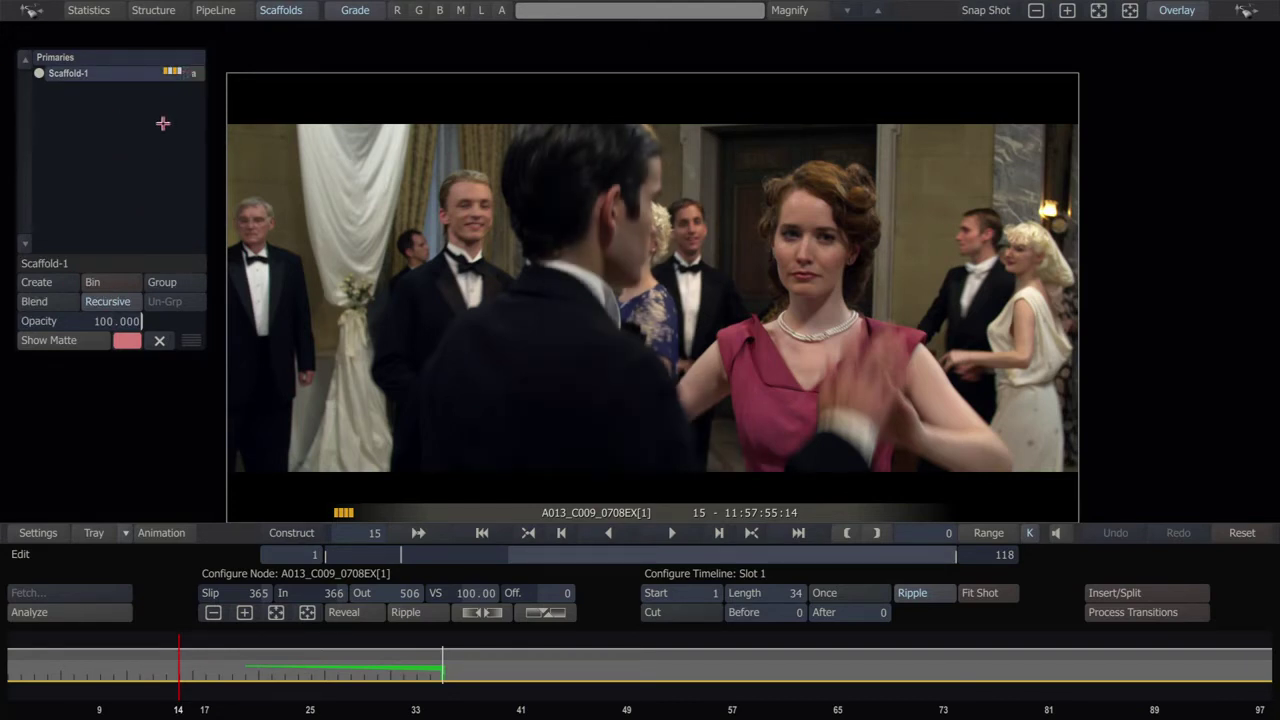
pyautogui.press('Right')
pyautogui.press('Right')
pyautogui.press('Right')
pyautogui.press('Right')
pyautogui.press('Right')
pyautogui.press('Right')
pyautogui.press('Right')
pyautogui.press('Right')
pyautogui.press('Right')
pyautogui.press('Right')
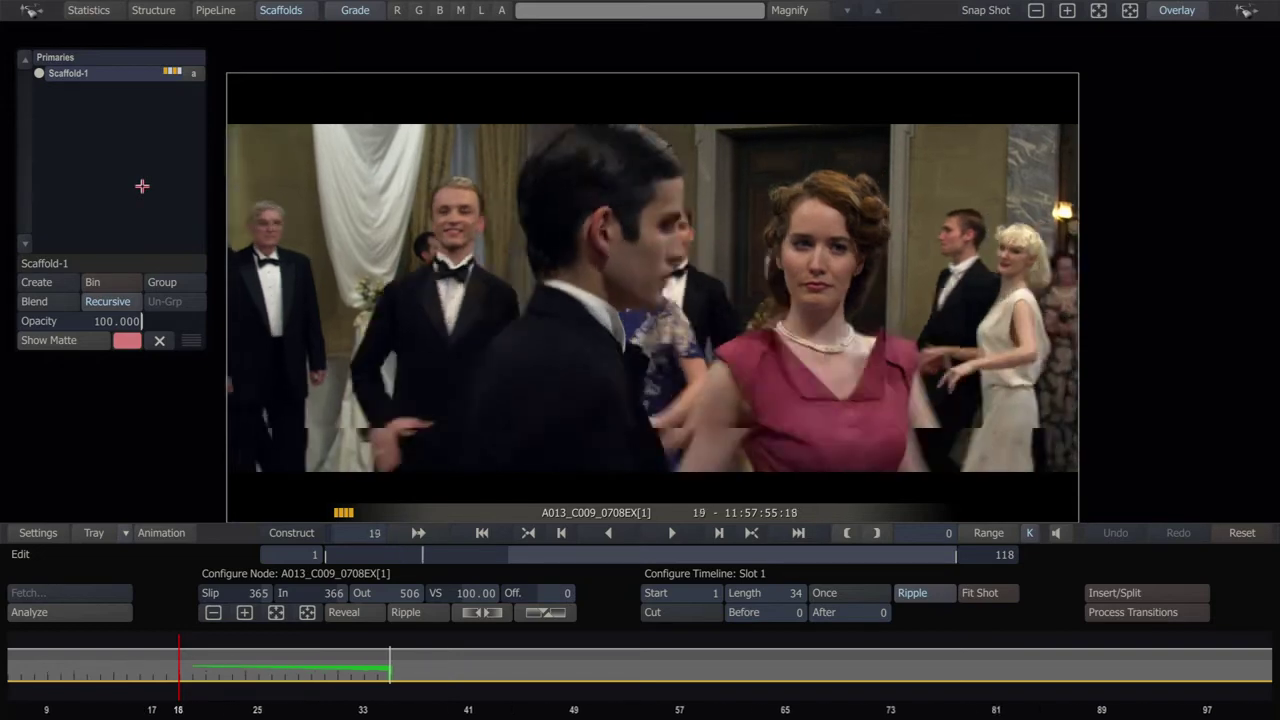
# Play and step back and forth through the dissolve before frame 35 to check how the shape's grade fades in.
pyautogui.press('Left')
pyautogui.press('Left')
pyautogui.press('Left')
pyautogui.press('Left')
pyautogui.press('Left')
pyautogui.press('Left')
pyautogui.press('Left')
pyautogui.press('Left')
pyautogui.press('Left')
pyautogui.press('Left')
pyautogui.press('Left')
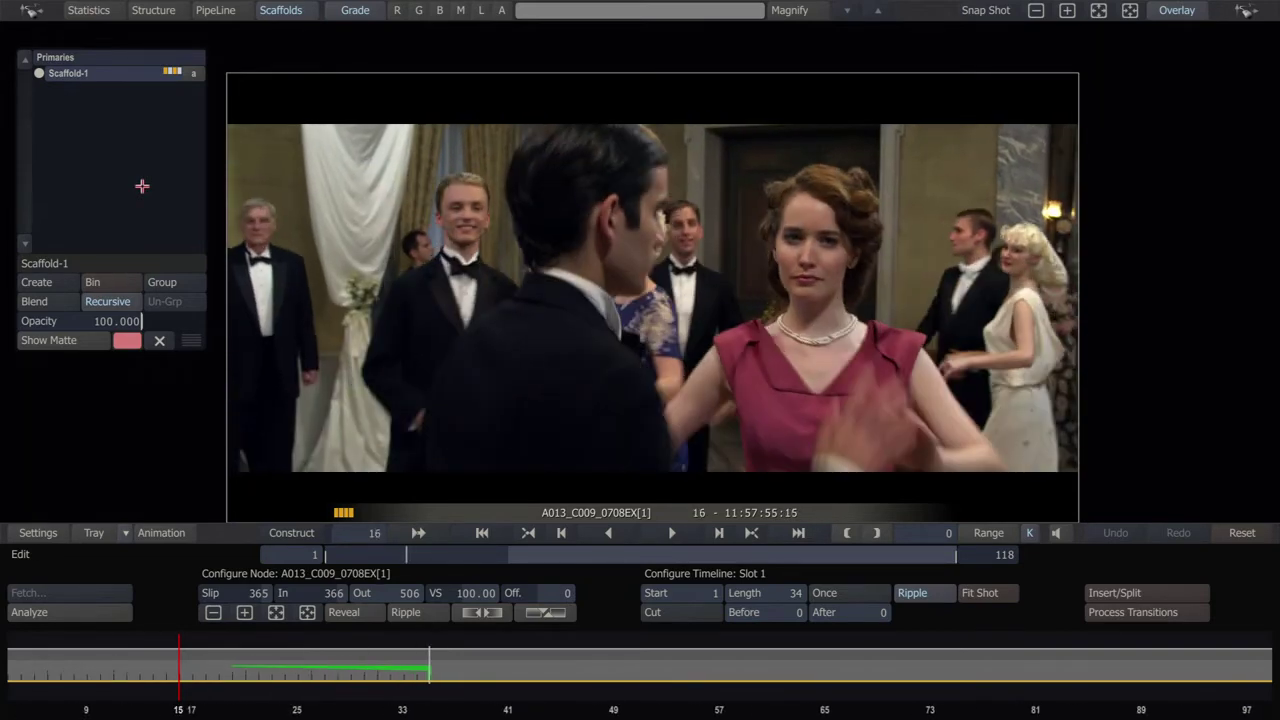
pyautogui.press('space')
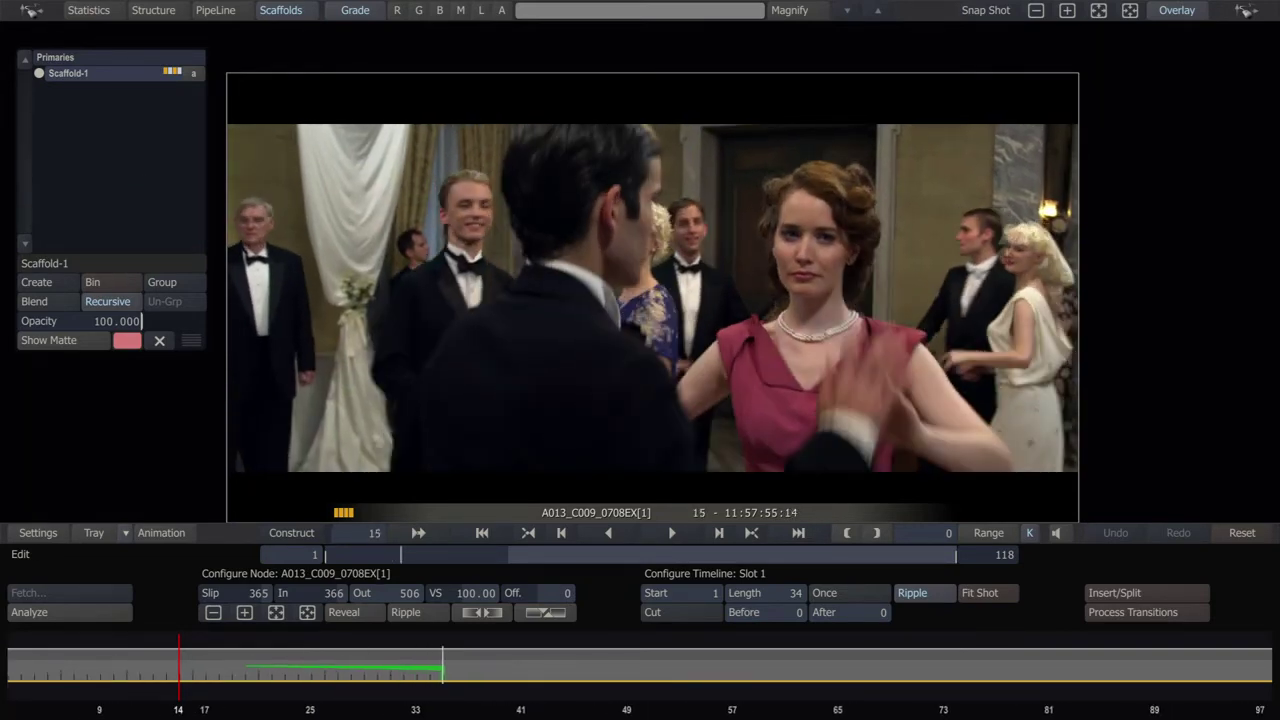
pyautogui.press('Left')
pyautogui.press('Left')
pyautogui.press('Left')
pyautogui.press('Left')
pyautogui.press('Left')
pyautogui.press('Left')
pyautogui.press('Left')
pyautogui.press('Left')
pyautogui.press('Left')
pyautogui.press('Left')
pyautogui.press('Left')
pyautogui.press('Left')
pyautogui.press('Left')
pyautogui.press('Left')
pyautogui.press('Left')
pyautogui.press('Left')
pyautogui.press('Left')
pyautogui.press('Left')
pyautogui.press('Left')
pyautogui.press('Left')
pyautogui.press('Right')
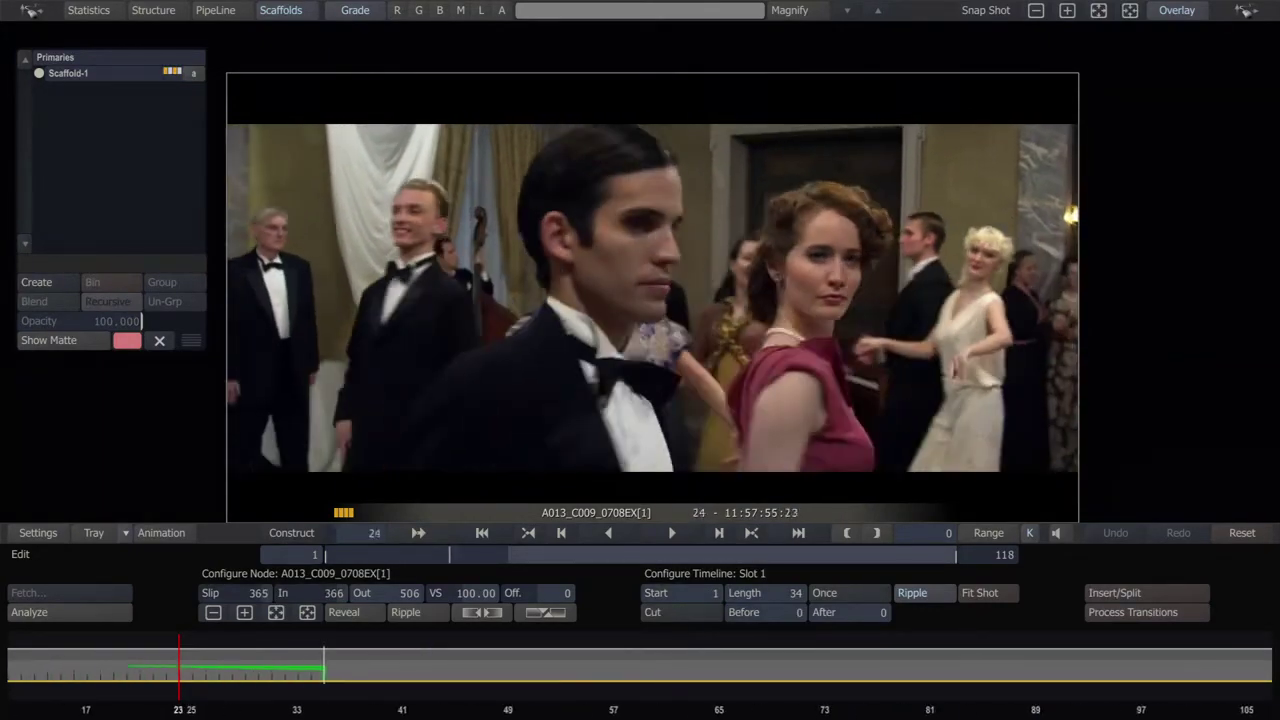
pyautogui.press('Left')
pyautogui.press('Left')
pyautogui.press('Left')
pyautogui.press('Left')
pyautogui.press('Left')
pyautogui.press('Left')
pyautogui.press('Left')
pyautogui.press('Left')
pyautogui.press('Left')
pyautogui.press('Left')
pyautogui.press('Left')
pyautogui.press('Left')
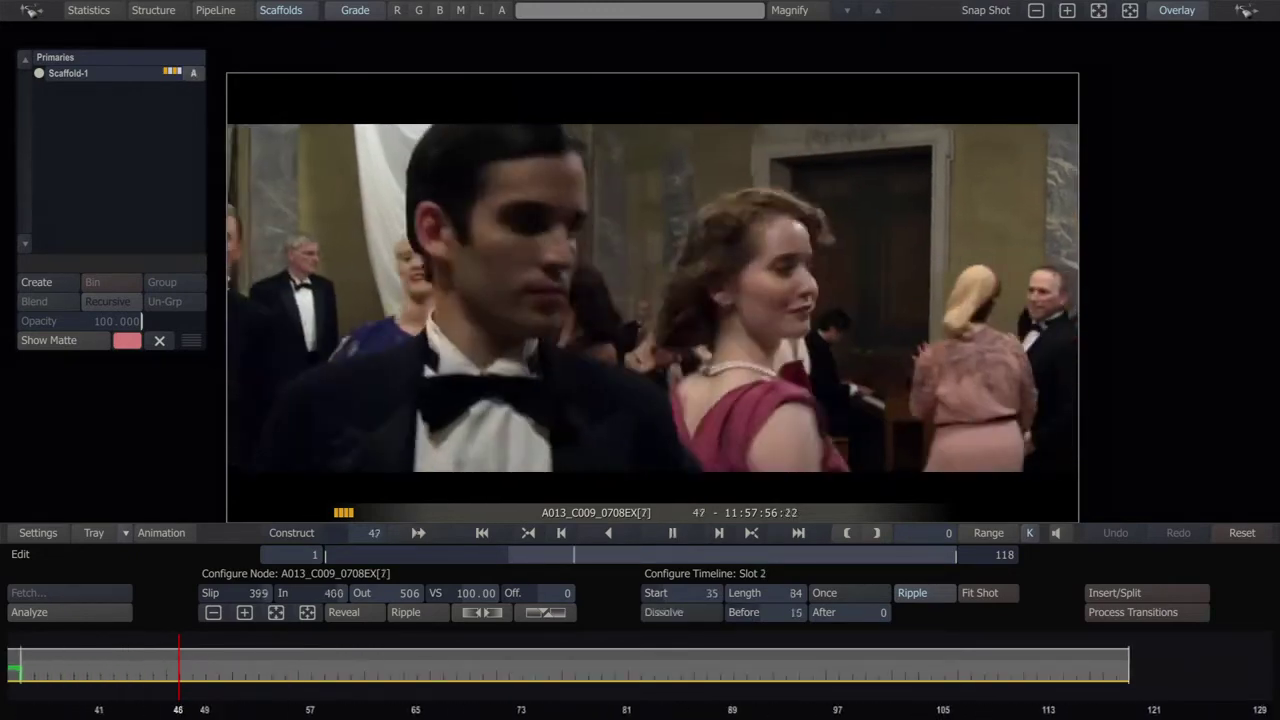
# Split the shot again at frame 45.
pyautogui.press('Left')
pyautogui.press('Left')
pyautogui.press('Left')
pyautogui.press('Left')
pyautogui.press('Left')
pyautogui.press('Left')
pyautogui.press('Left')
pyautogui.press('Left')
pyautogui.press('Left')
pyautogui.press('Left')
pyautogui.press('Left')
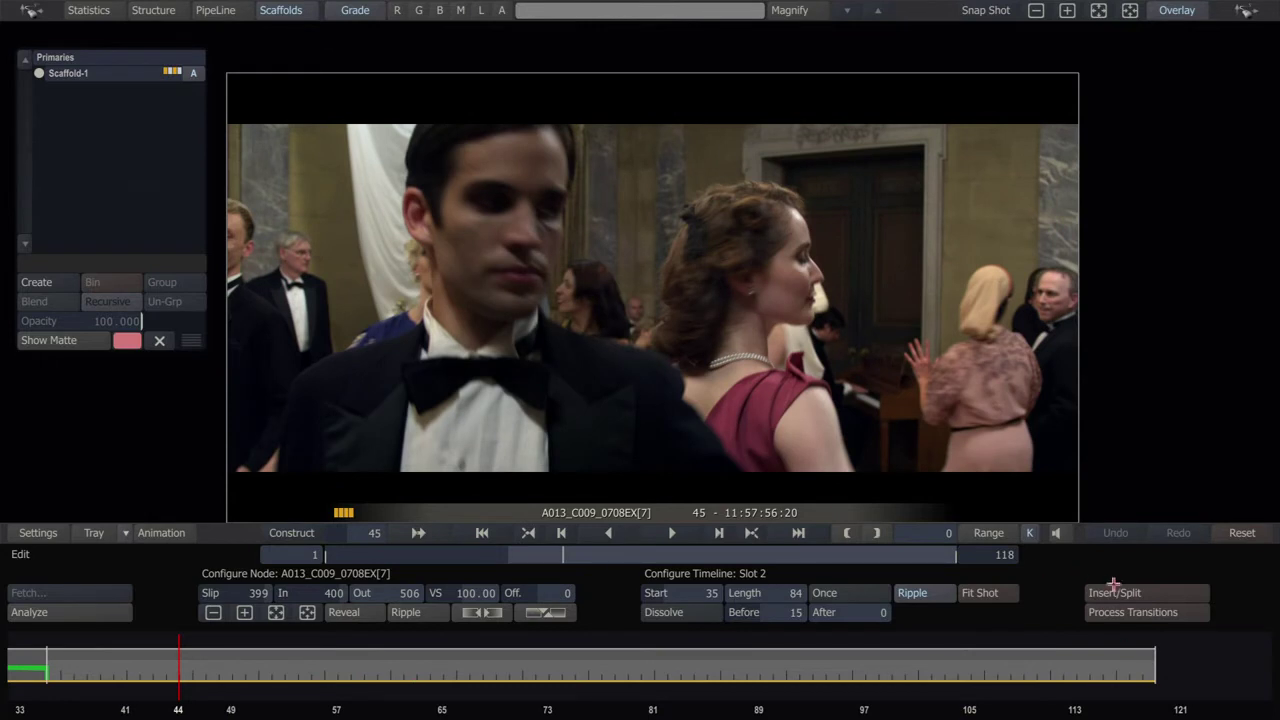
pyautogui.click(1110, 589)
# Change the cut at frame 45 to a dissolve with 10 frames after.
pyautogui.click(697, 605)
pyautogui.click(737, 624)
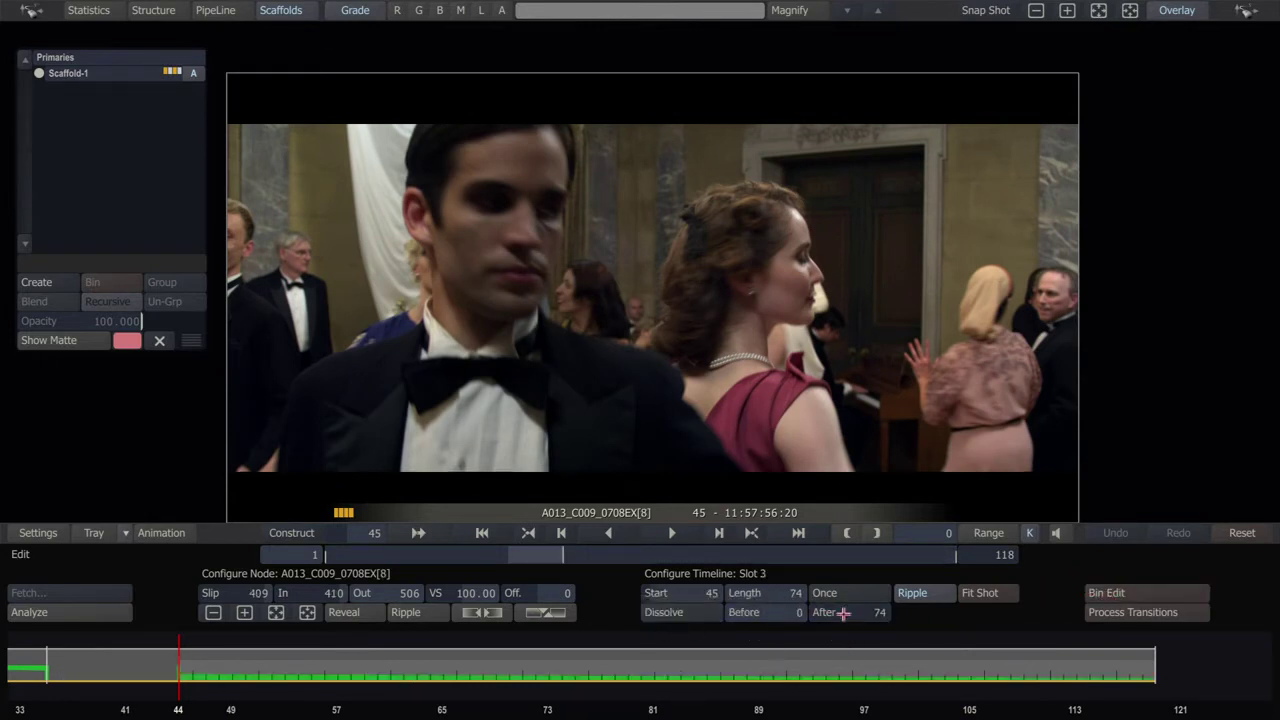
pyautogui.click(844, 614)
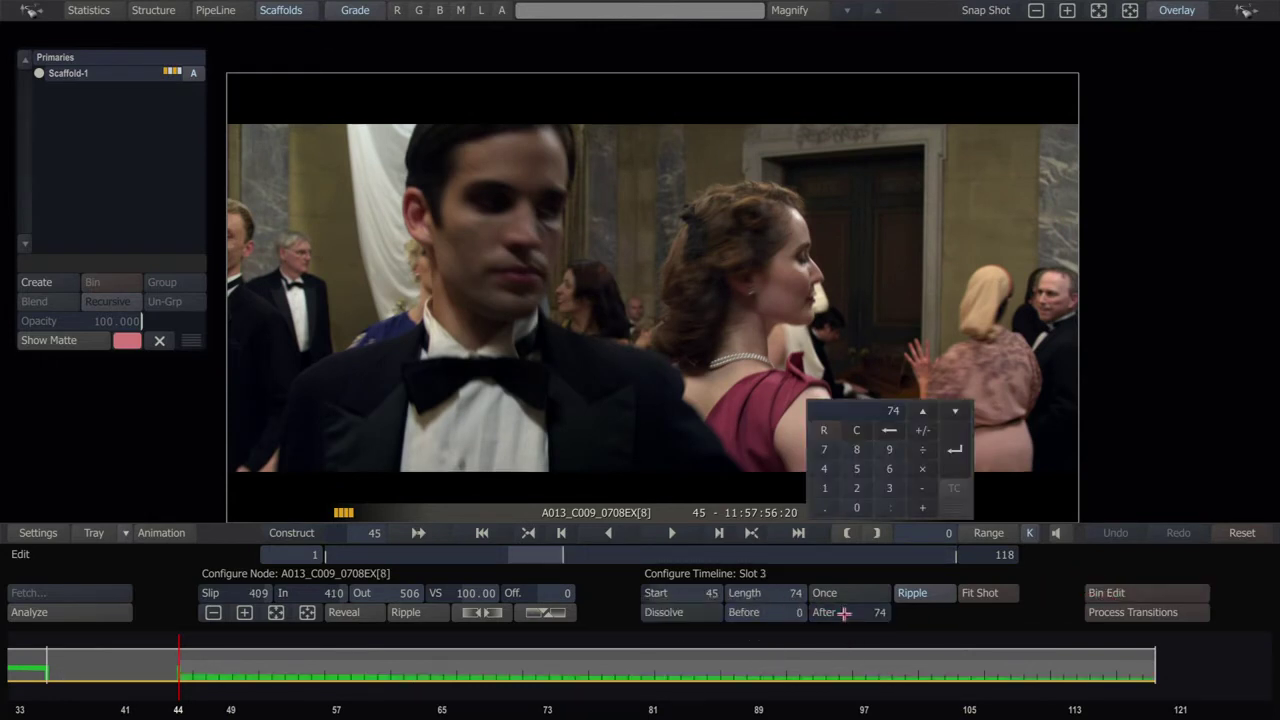
pyautogui.write('10')
pyautogui.press('Return')
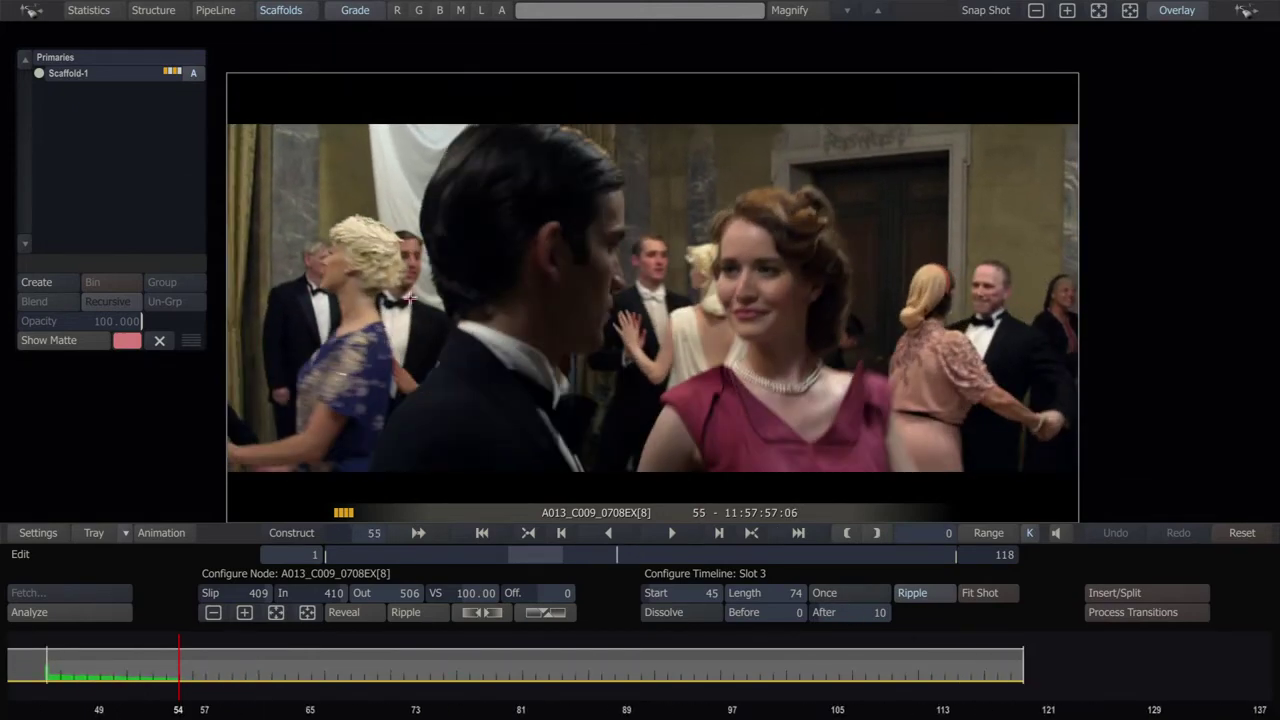
# Delete Scaffold-1 from the third slot, which starts at frame 45.
pyautogui.click(148, 84)
pyautogui.click(88, 279)
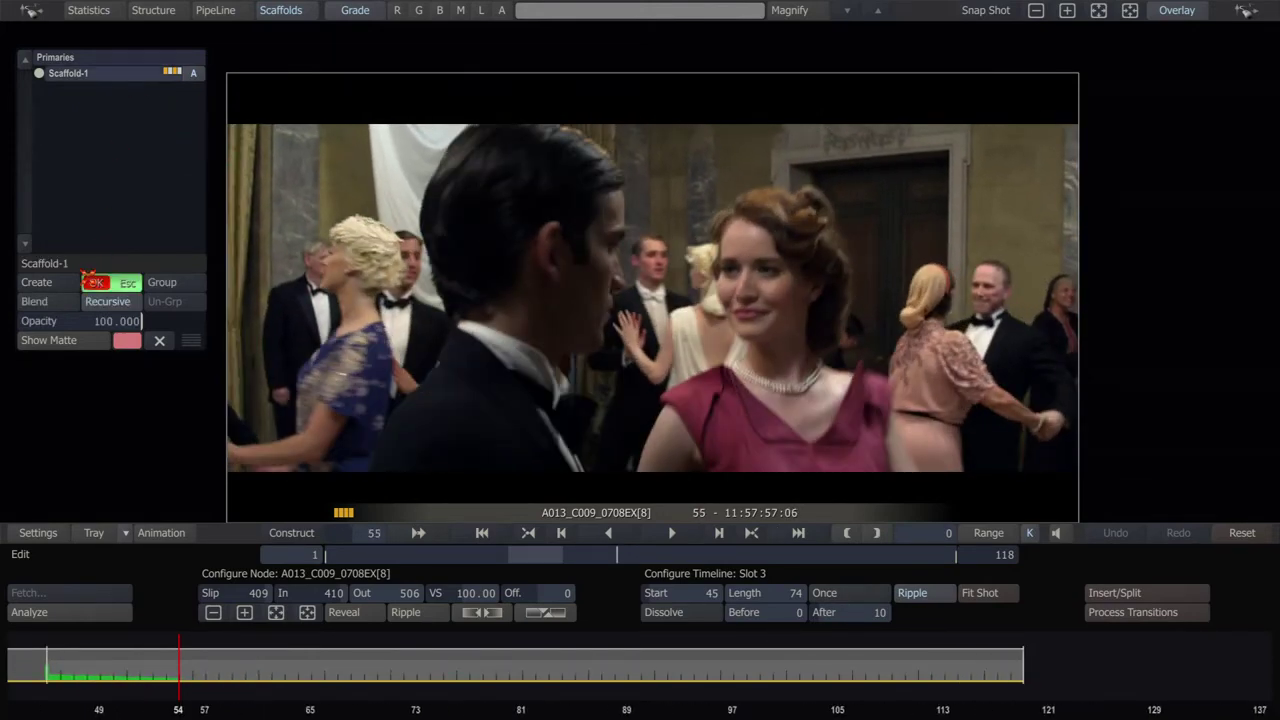
pyautogui.click(88, 279)
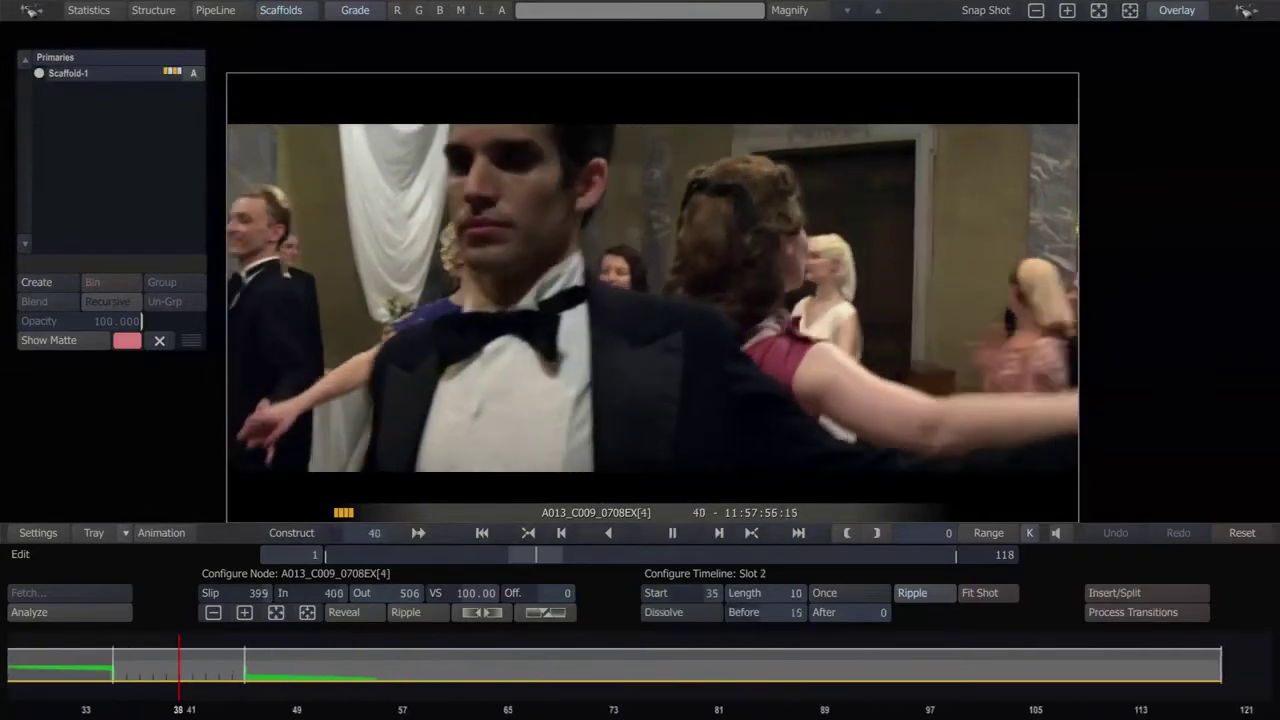
# Play and step through the frames across both dissolves to check the grade's transitions.
pyautogui.press('space')
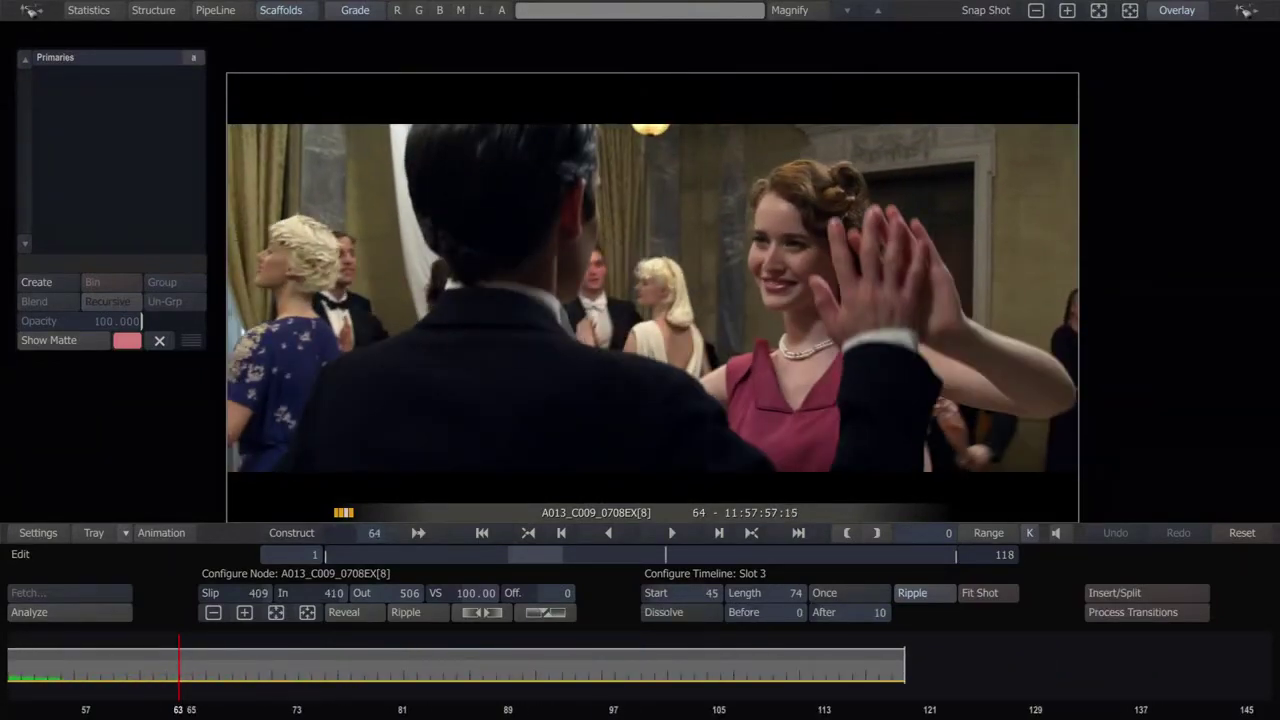
pyautogui.press('Left')
pyautogui.press('Left')
pyautogui.press('Left')
pyautogui.press('Left')
pyautogui.press('Left')
pyautogui.press('Left')
pyautogui.press('Left')
pyautogui.press('Left')
pyautogui.press('Left')
pyautogui.press('Left')
pyautogui.press('Left')
pyautogui.press('Left')
pyautogui.press('Left')
pyautogui.press('Left')
pyautogui.press('Left')
pyautogui.press('Left')
pyautogui.press('Left')
pyautogui.press('Left')
pyautogui.press('Left')
pyautogui.press('Left')
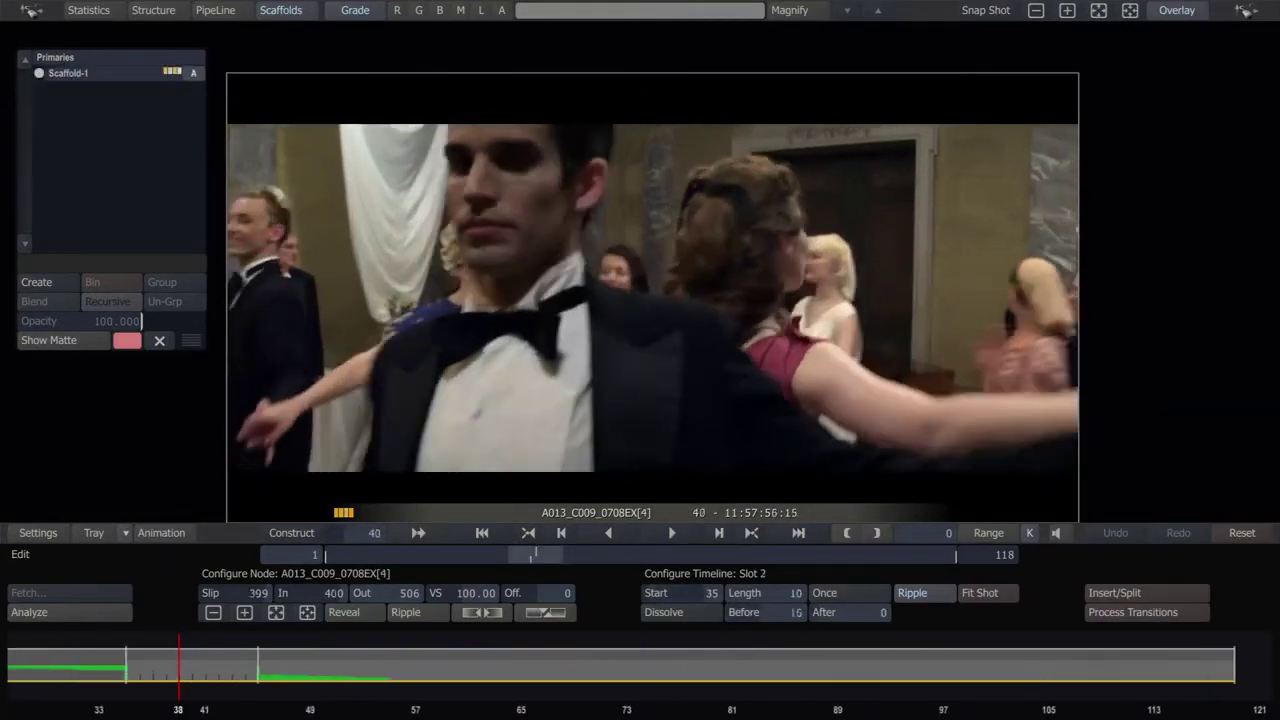
pyautogui.press('Right')
pyautogui.press('Right')
pyautogui.press('Right')
pyautogui.press('Right')
pyautogui.press('Right')
pyautogui.press('Right')
pyautogui.press('Right')
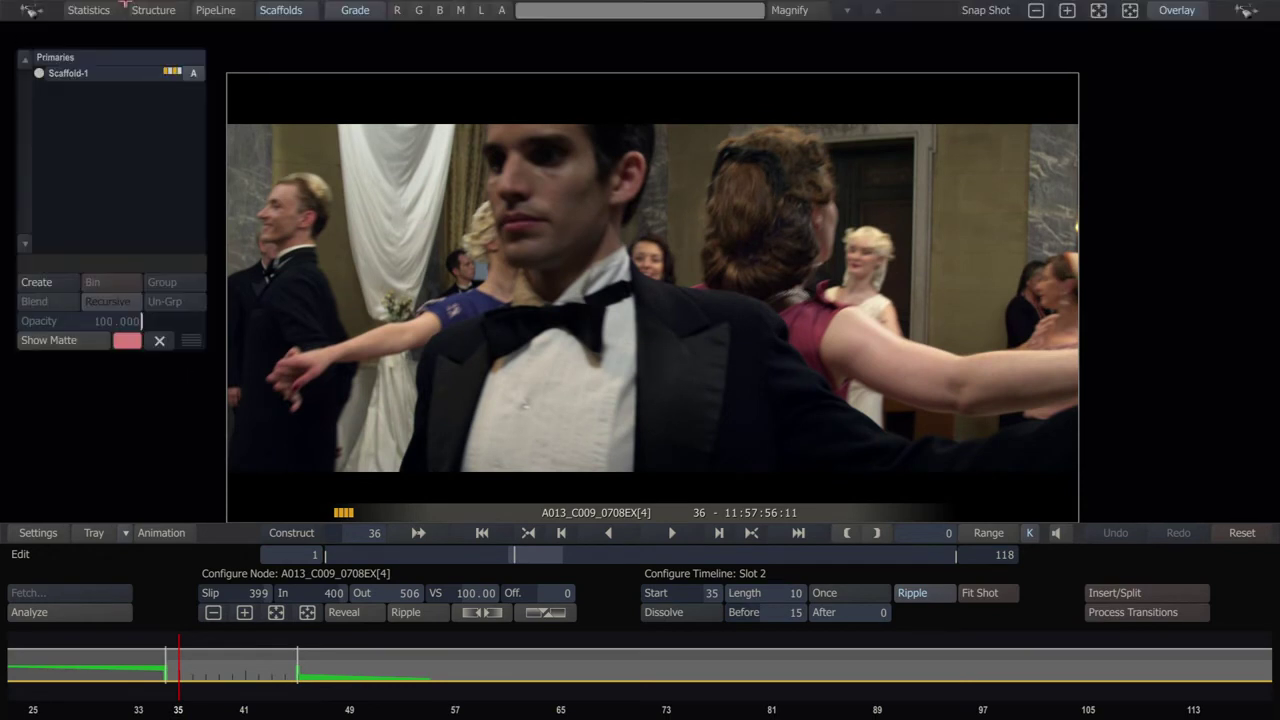
# Readjust Scaffold-1's Gamma, Gain and Color-B on frame 36 of the middle slot in the Matrix.
pyautogui.click(118, 75)
pyautogui.rightClick(418, 284)
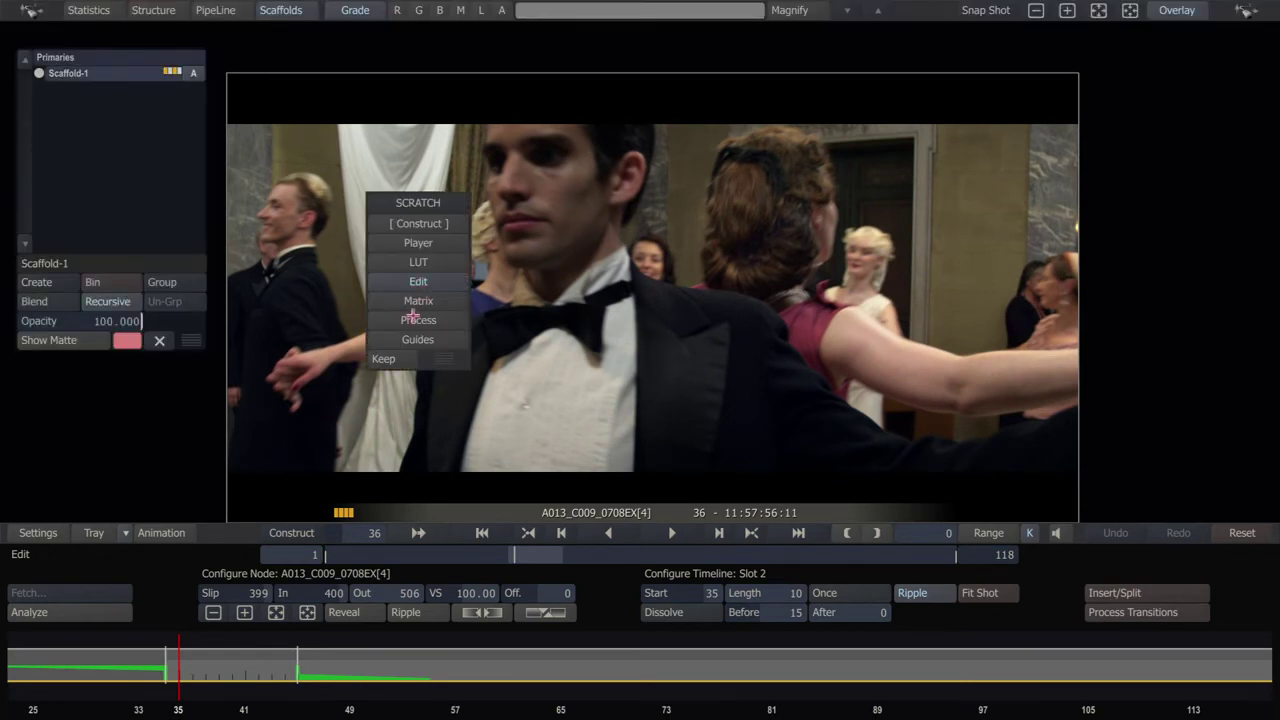
pyautogui.click(416, 302)
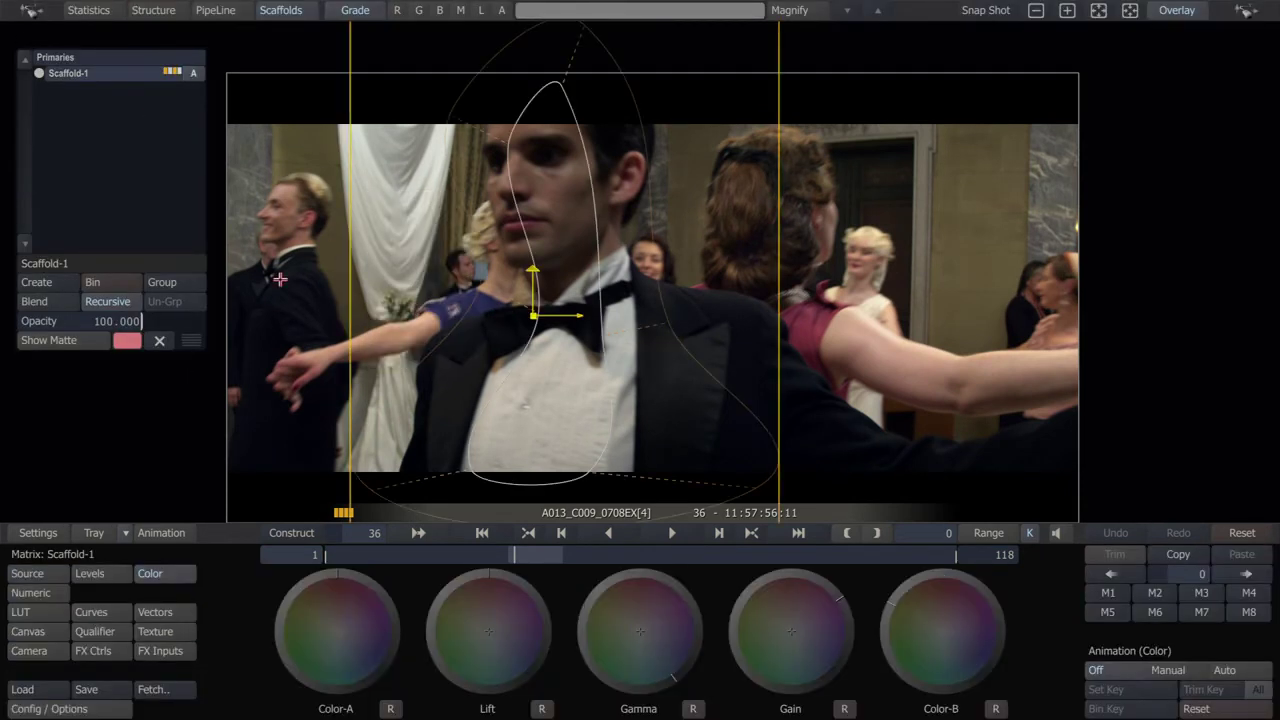
pyautogui.press('s')
pyautogui.press('d')
pyautogui.press('f')
# In the Edit tools, set the middle slot's dissolve at frame 35 to 10 frames before.
pyautogui.rightClick(294, 534)
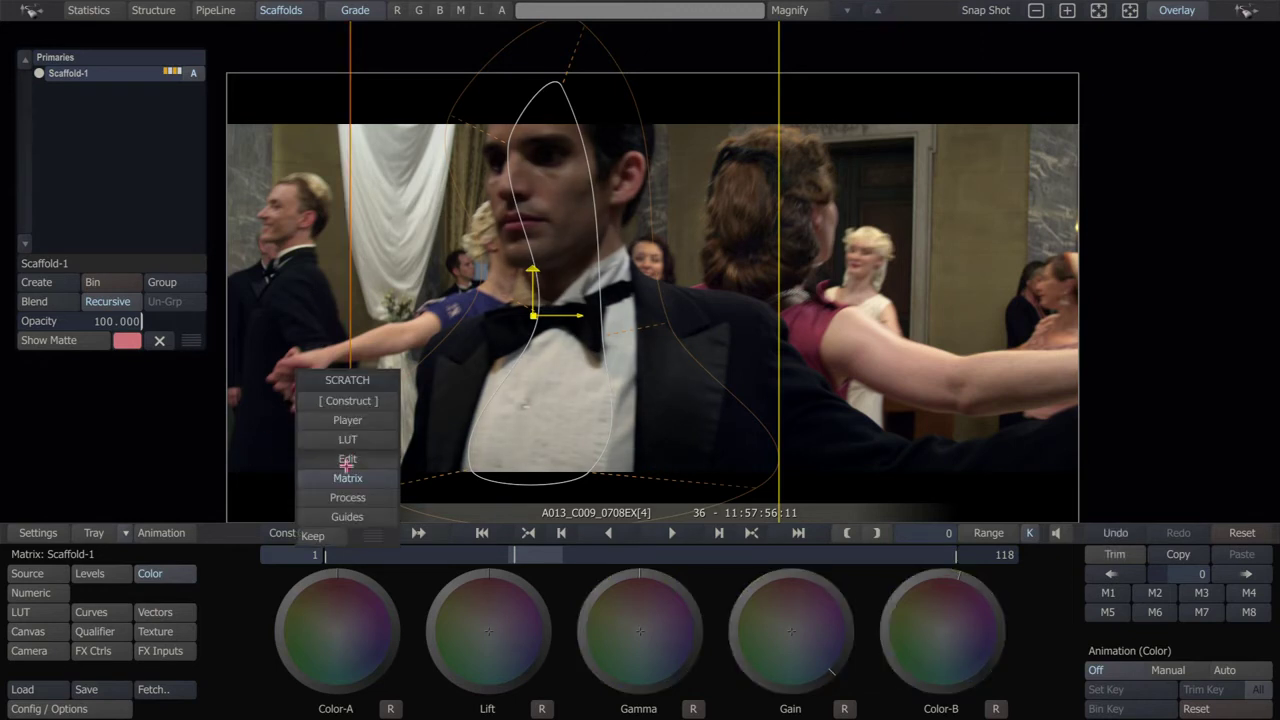
pyautogui.click(345, 461)
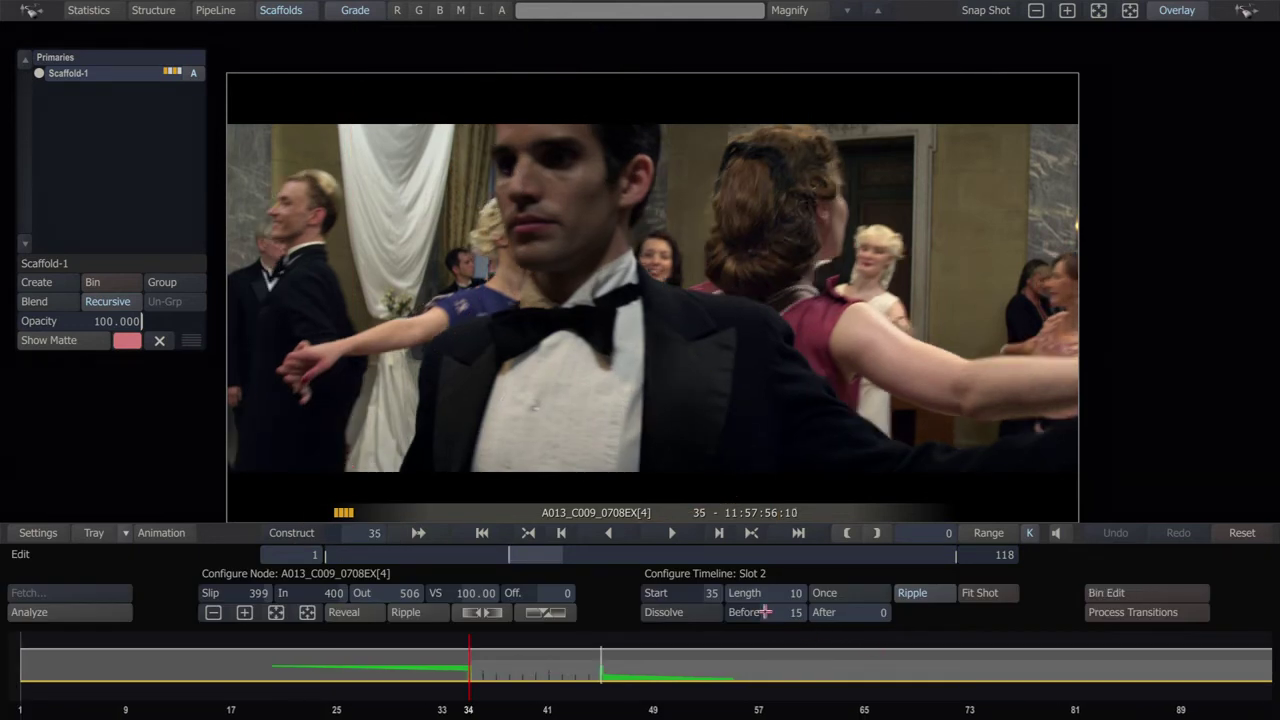
pyautogui.click(777, 612)
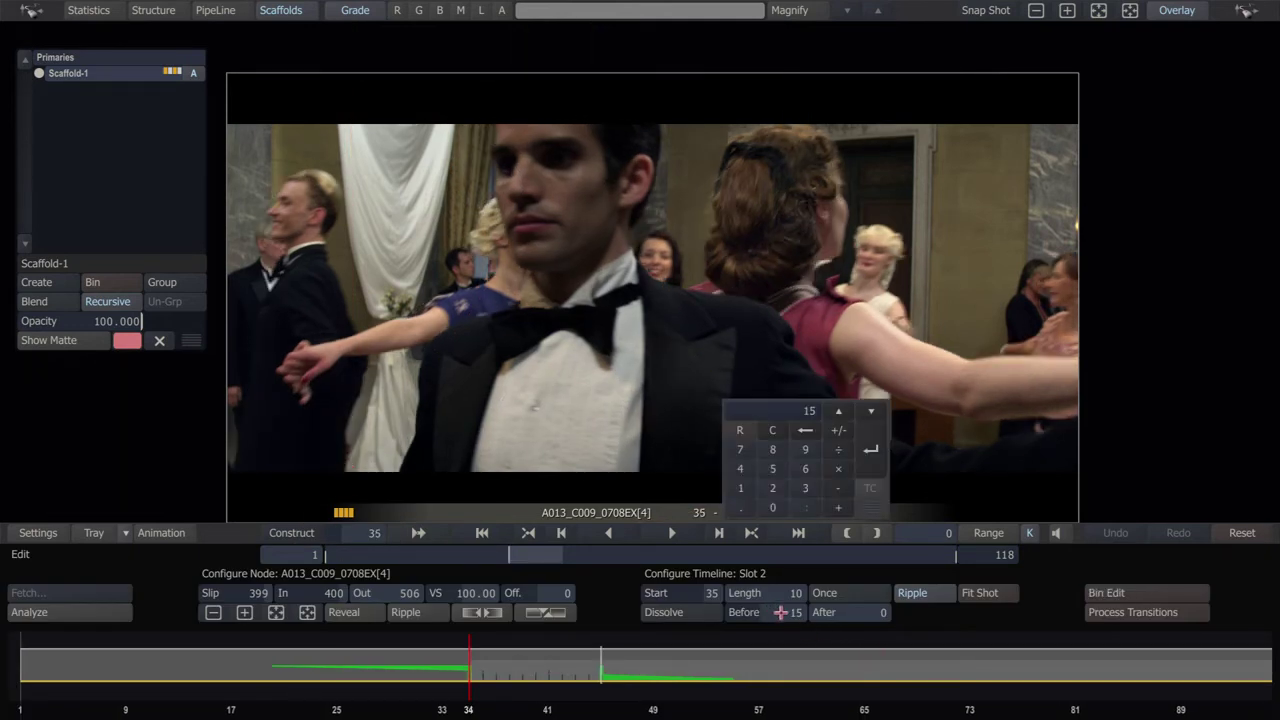
pyautogui.press('Return')
# Step back through the frames before the middle slot and play the shot to check the shortened dissolve.
pyautogui.press('Left')
pyautogui.press('Left')
pyautogui.press('Left')
pyautogui.press('Left')
pyautogui.press('Left')
pyautogui.press('Left')
pyautogui.press('Left')
pyautogui.press('Left')
pyautogui.press('Left')
pyautogui.press('Left')
pyautogui.press('Left')
pyautogui.press('Left')
pyautogui.press('Left')
pyautogui.press('Left')
pyautogui.press('Left')
pyautogui.press('Left')
pyautogui.press('Left')
pyautogui.press('Left')
pyautogui.press('Left')
pyautogui.press('Left')
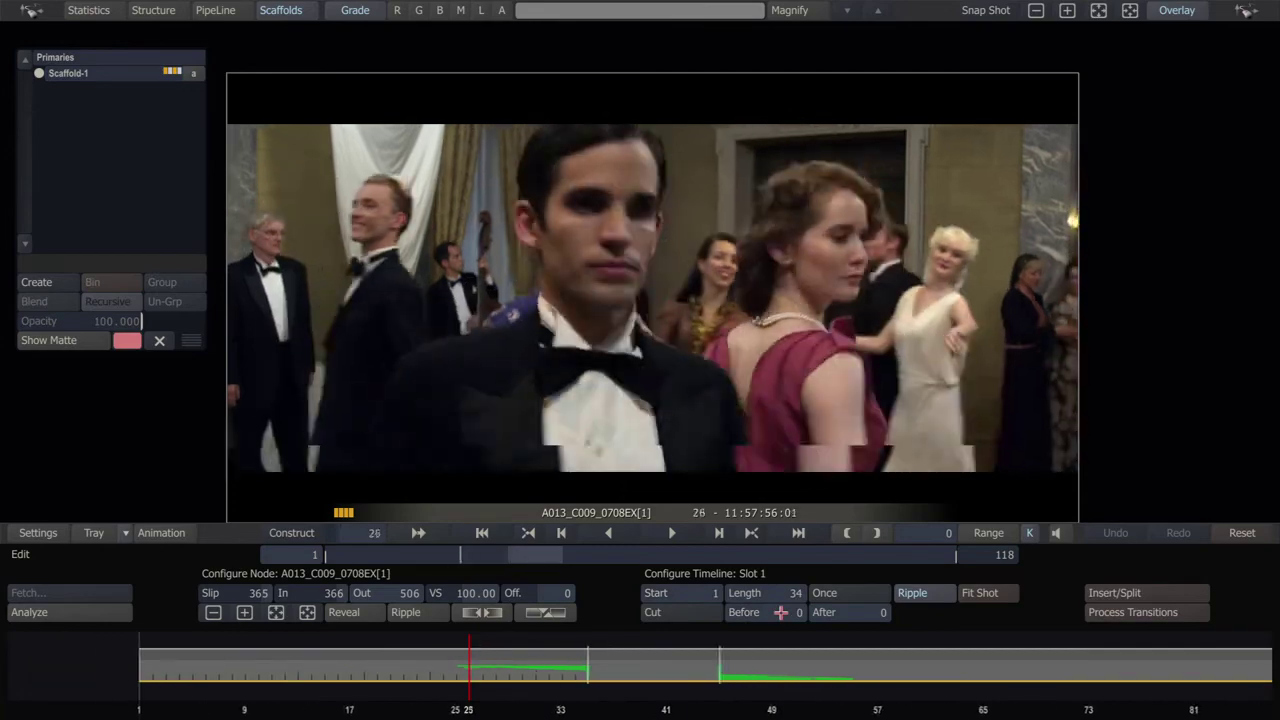
pyautogui.press('space')
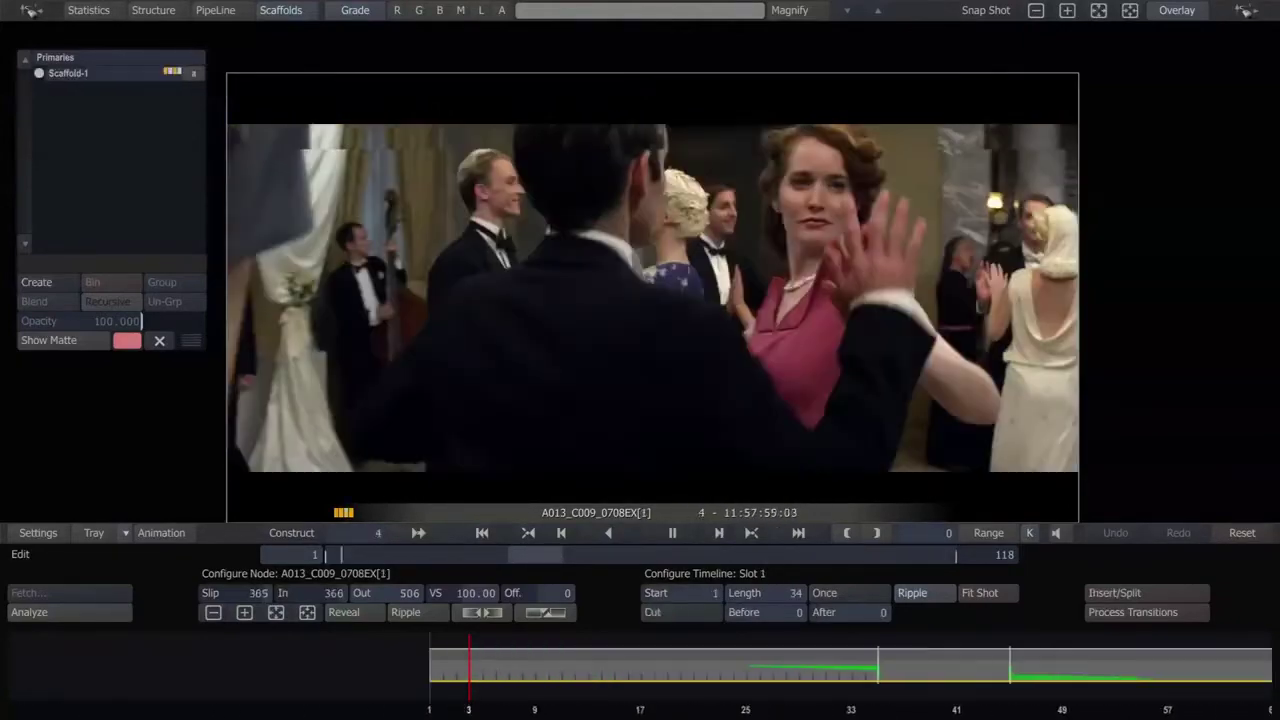
pyautogui.press('space')
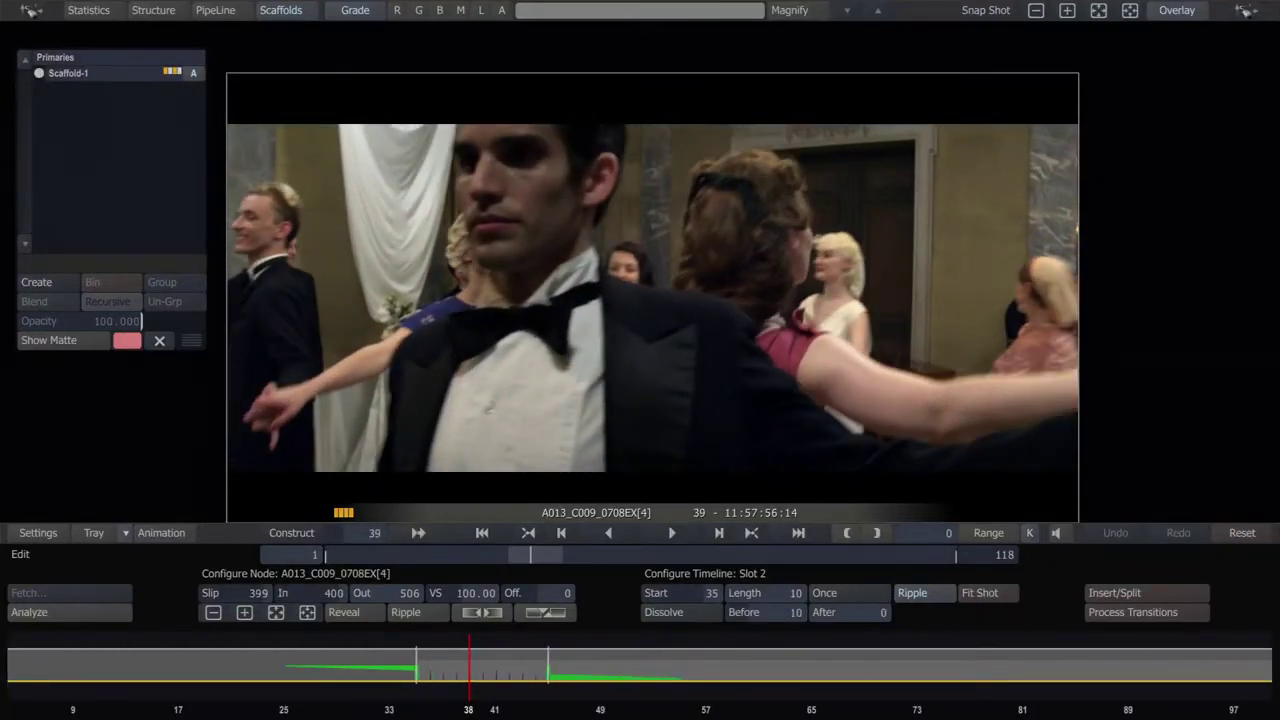
# Return to the Matrix and push Scaffold-1's Gamma color to a strong purple on frame 39 of the middle slot.
pyautogui.click(526, 364)
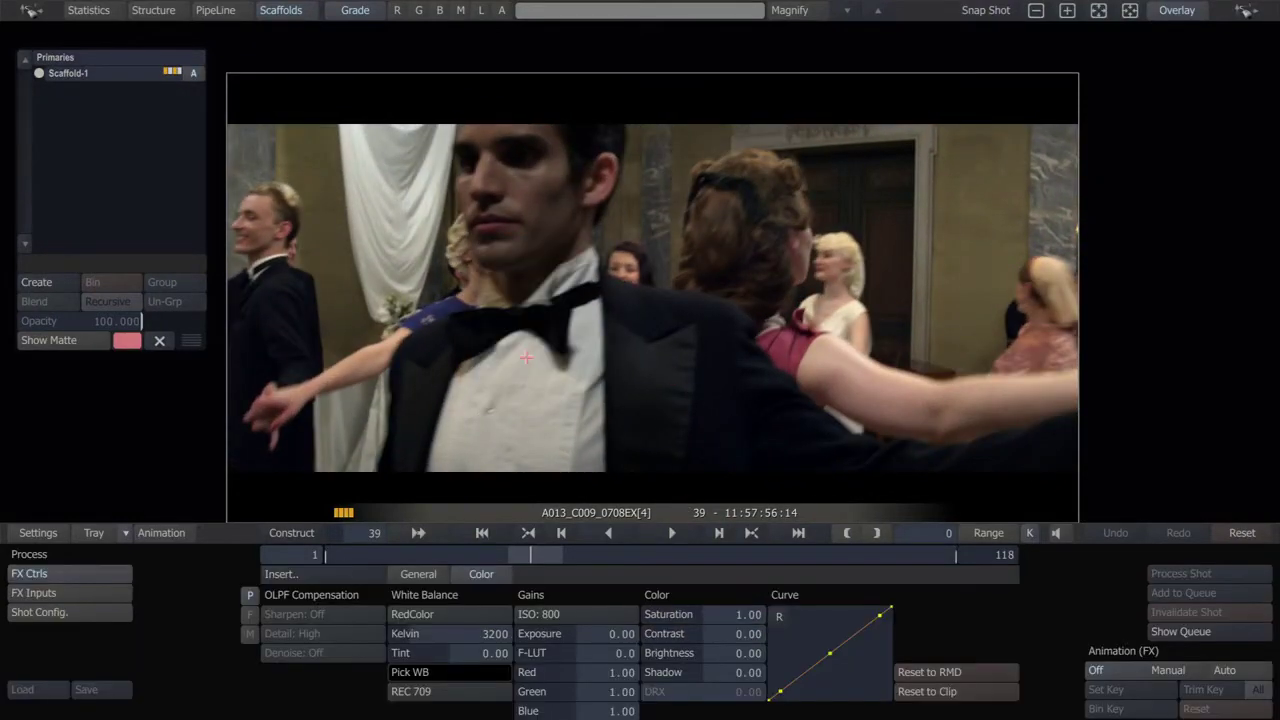
pyautogui.rightClick(528, 349)
pyautogui.click(526, 366)
pyautogui.click(133, 77)
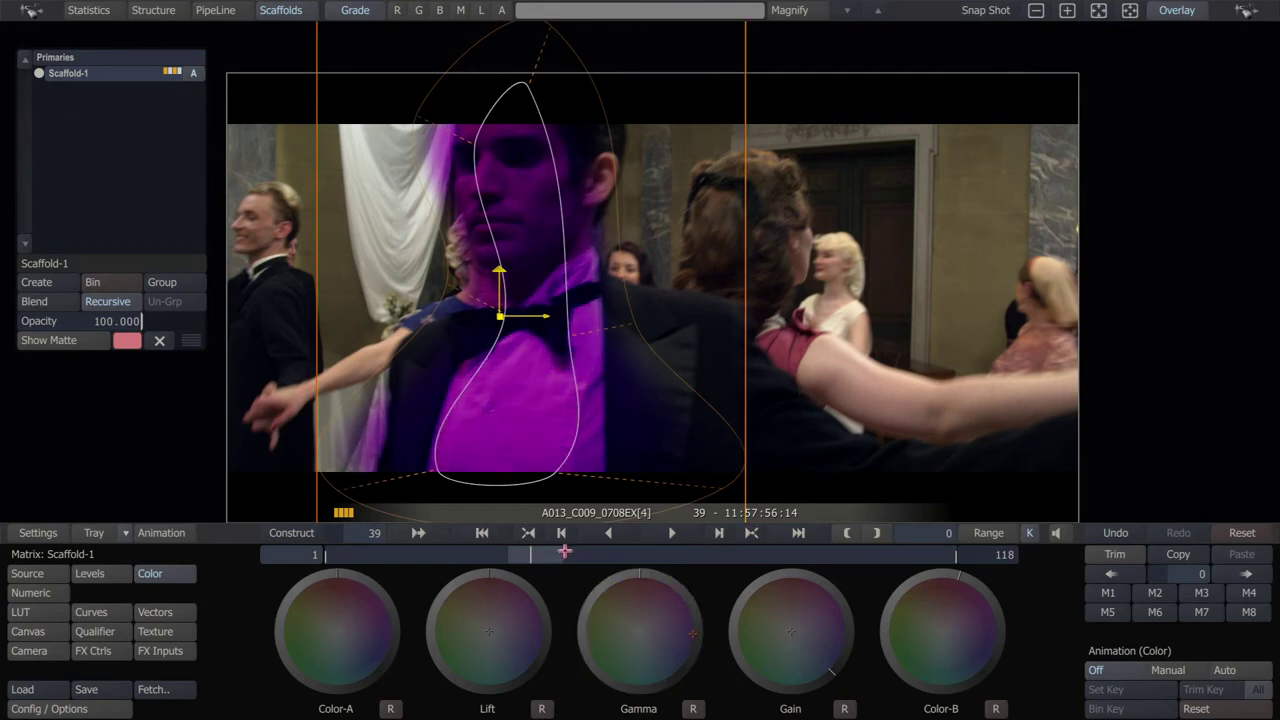
# Go back to frame 18, select Primaries and play the shot to examine how the purple grade fades in and out.
pyautogui.moveTo(560, 553); pyautogui.dragTo(418, 567)
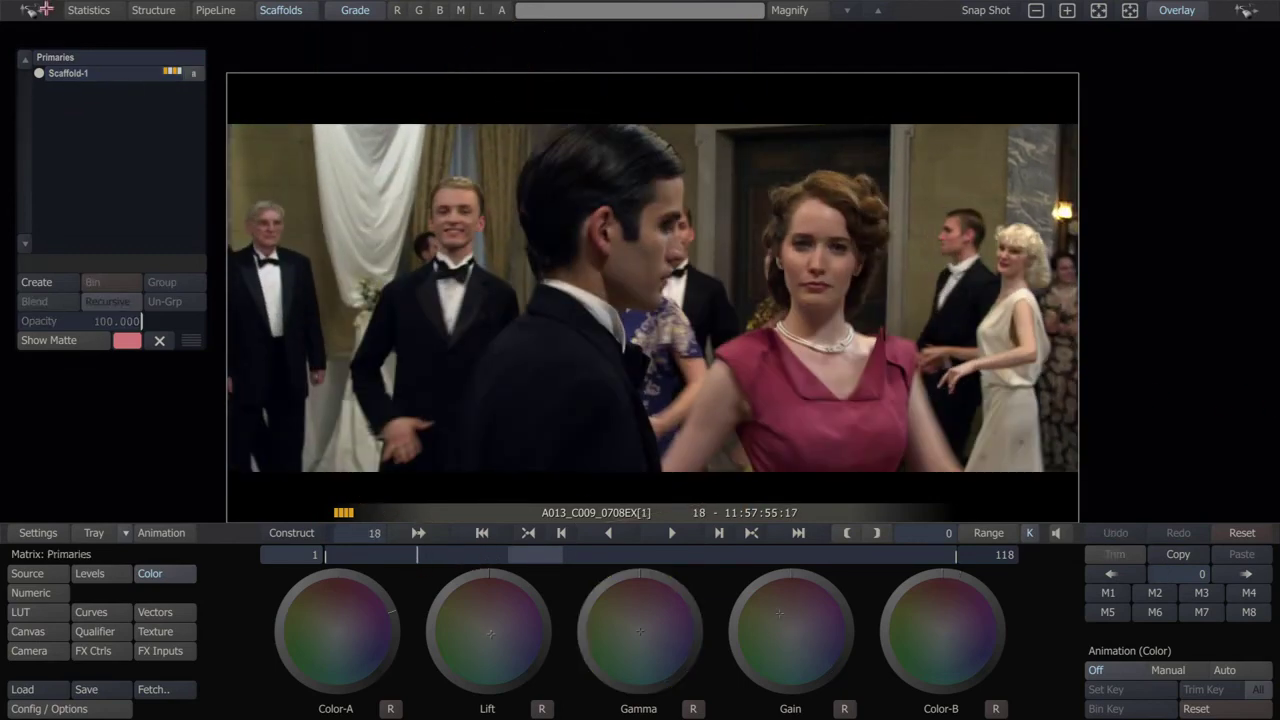
pyautogui.click(72, 56)
pyautogui.press('space')
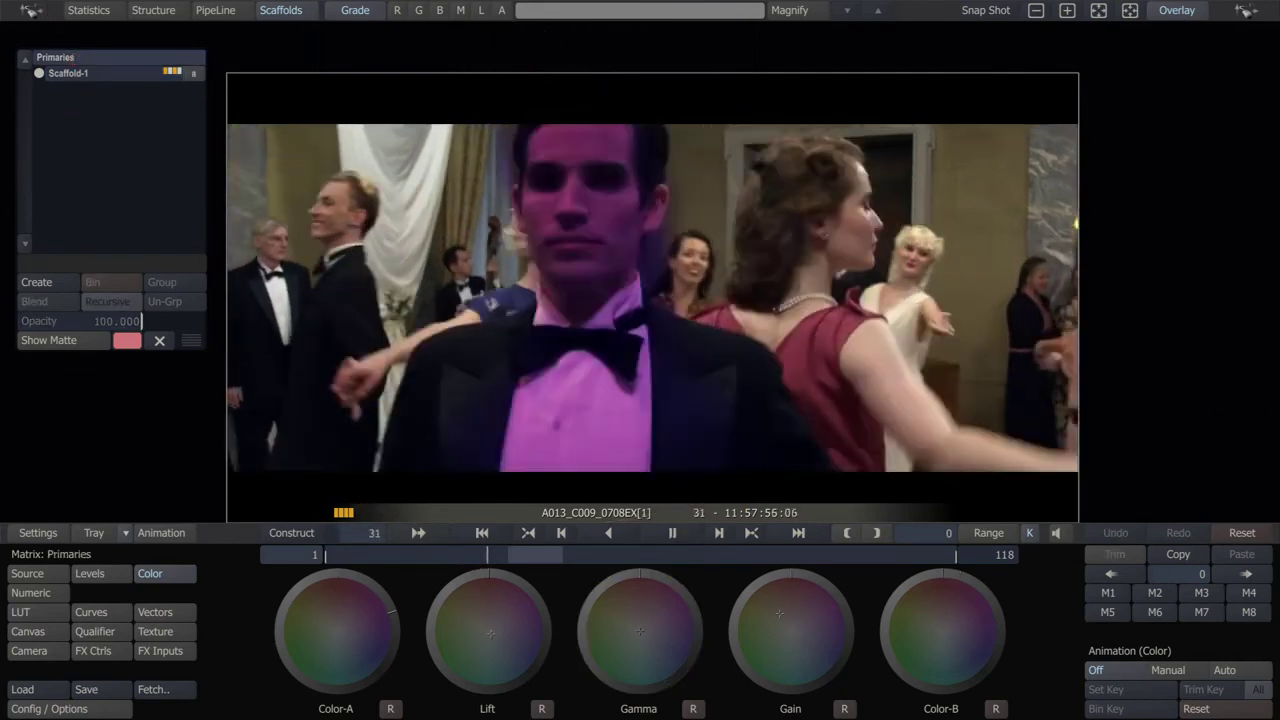
pyautogui.hotkey('ctrl', 'z')
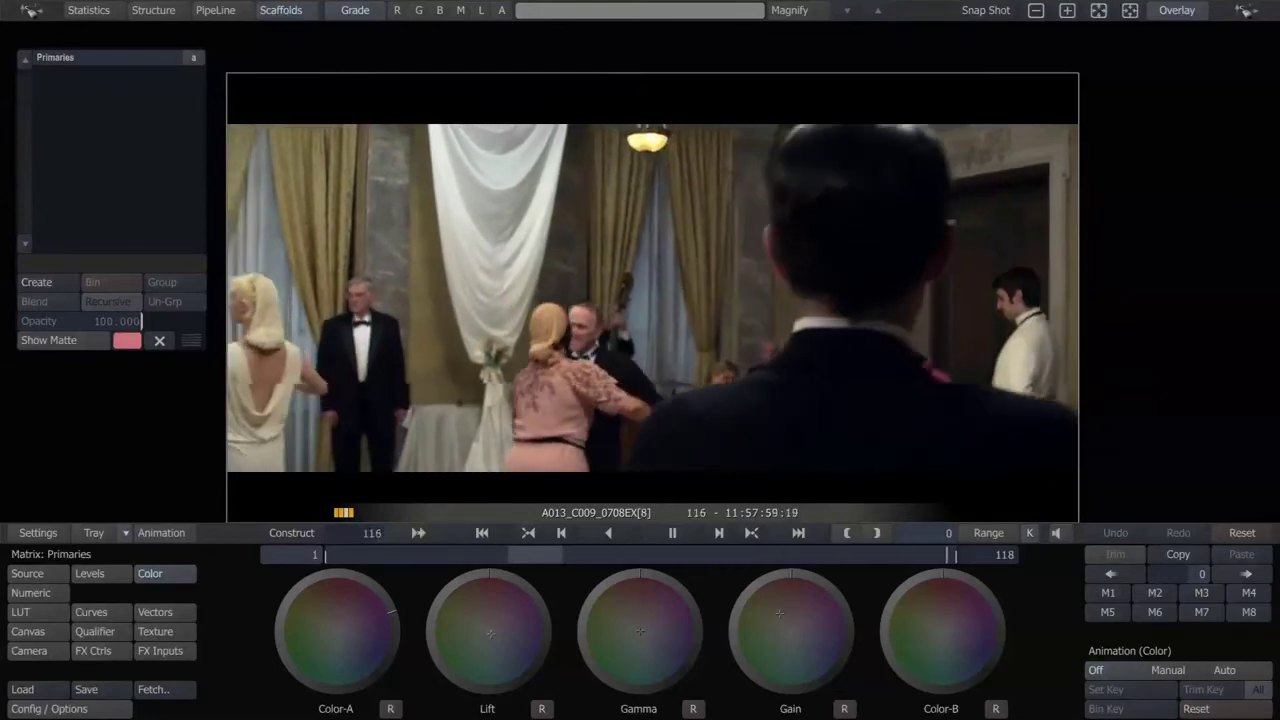
pyautogui.press('space')
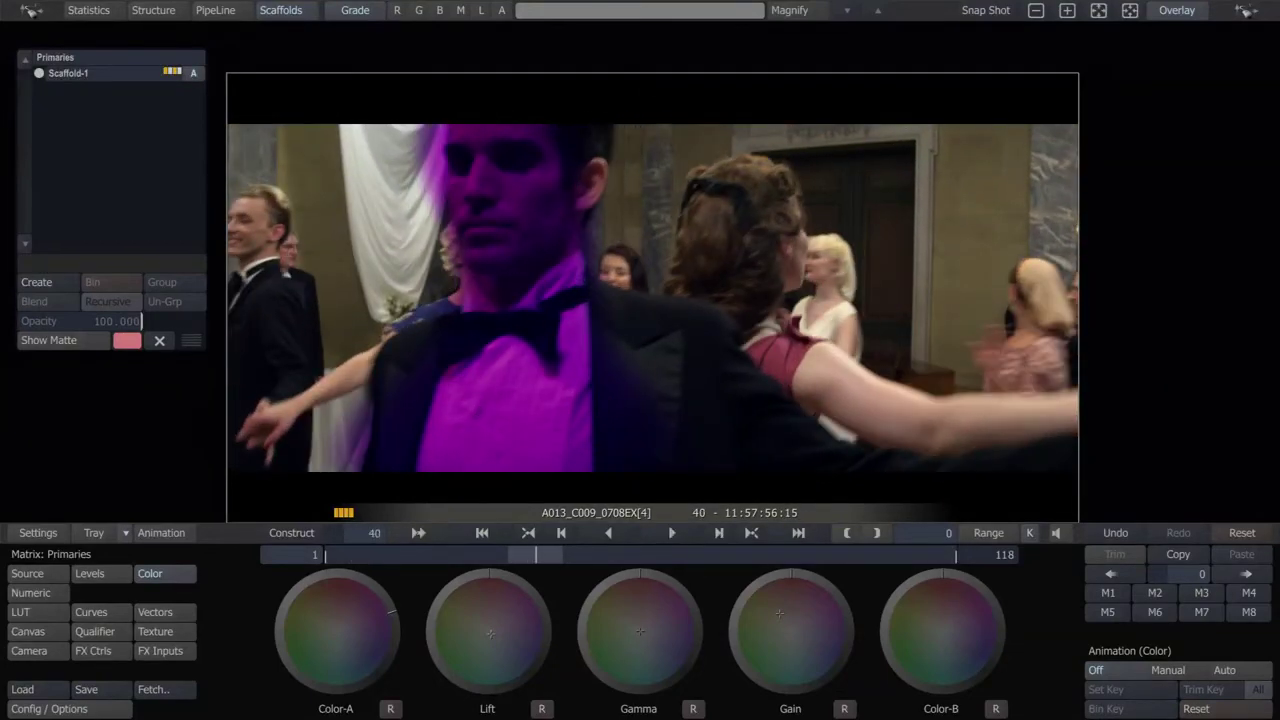
pyautogui.press('Left')
pyautogui.press('Left')
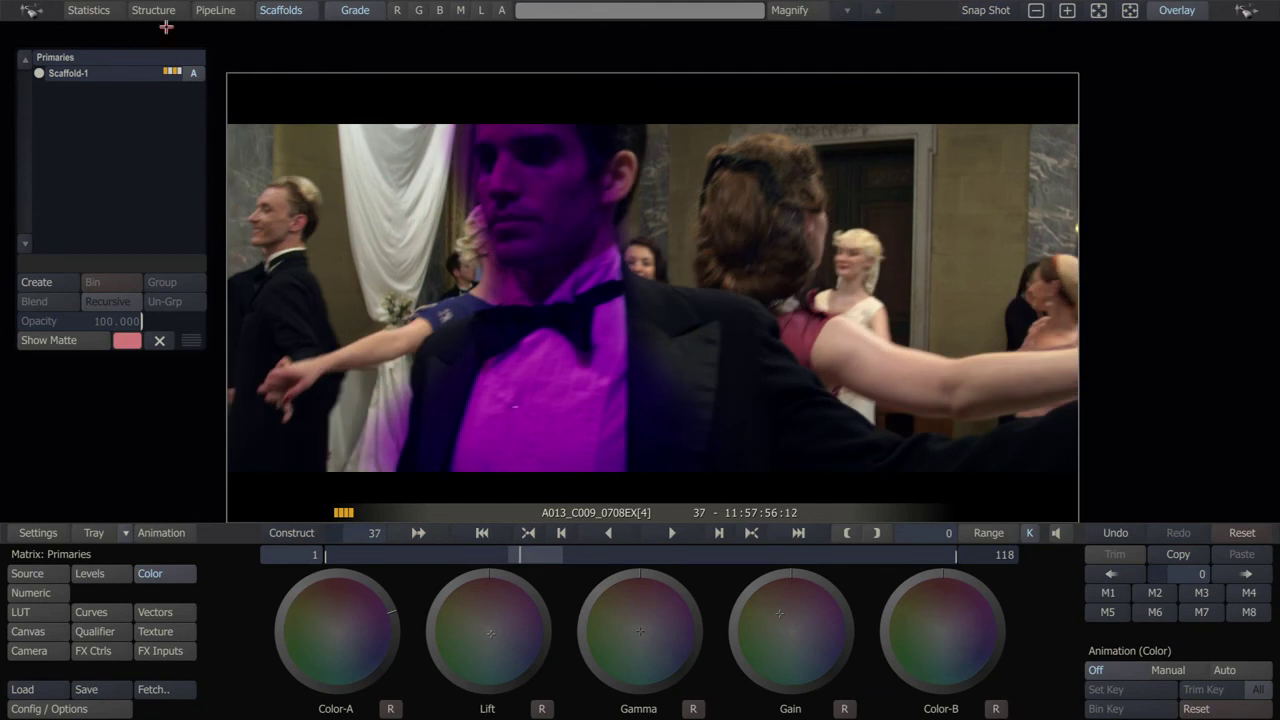